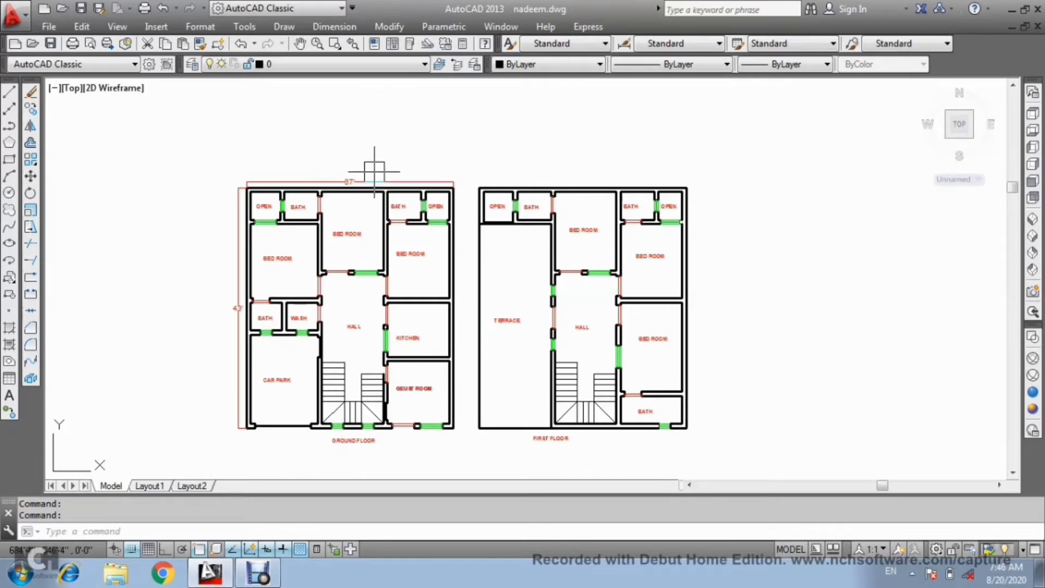
scroll(371, 167, "up", 4)
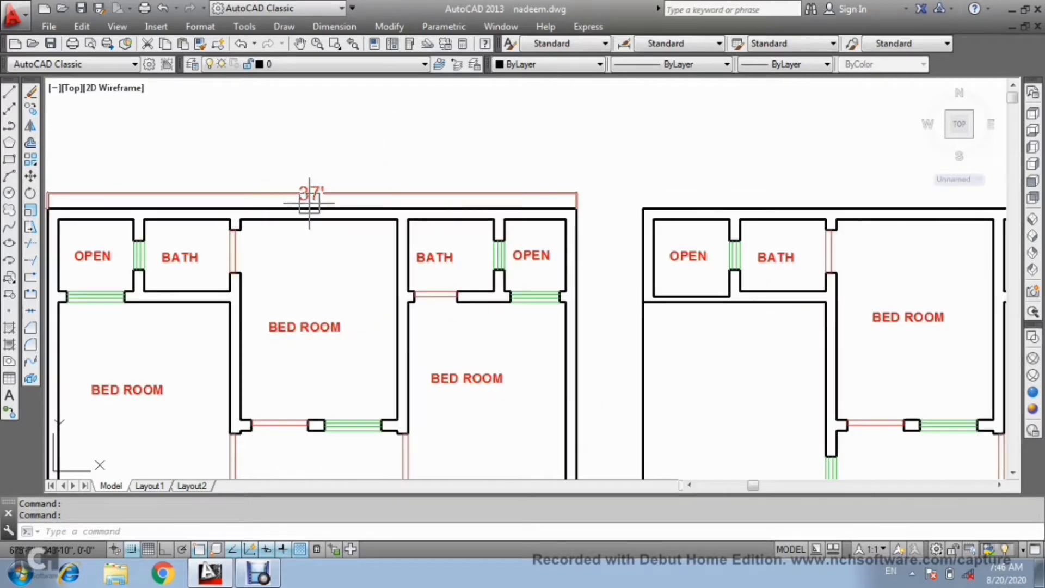
scroll(310, 259, "down", 2)
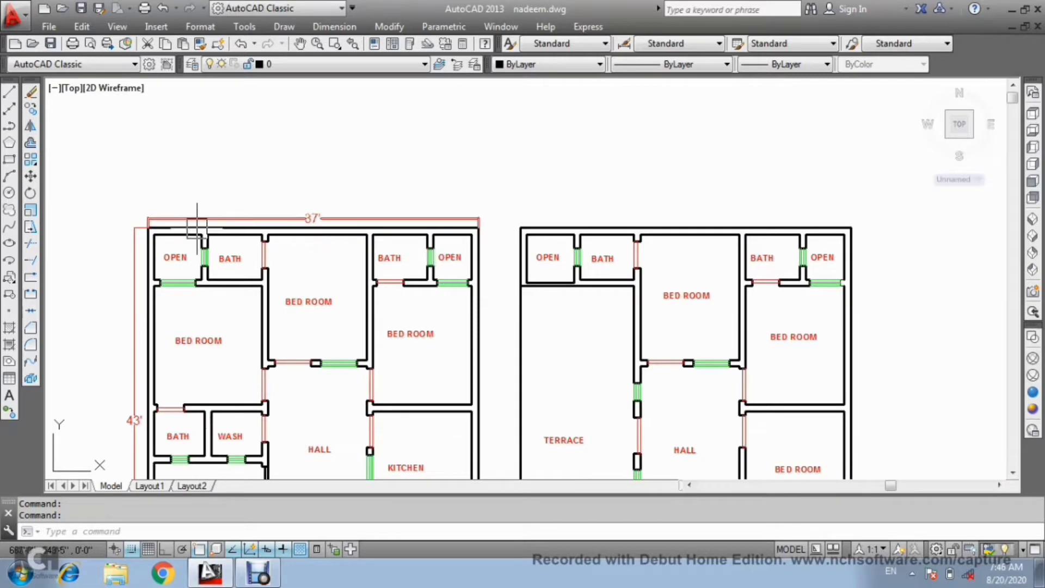
scroll(250, 256, "down", 2)
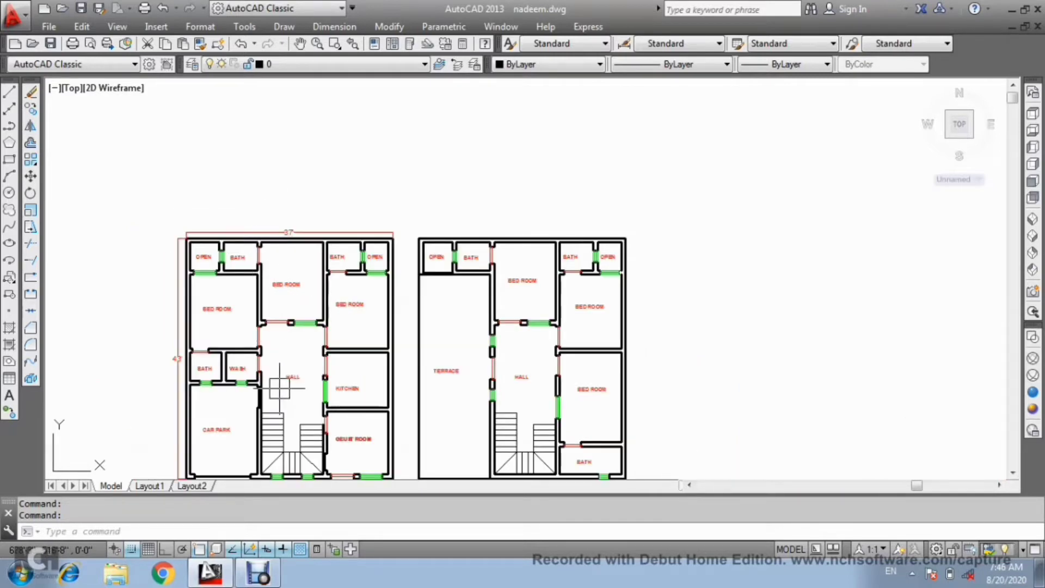
scroll(286, 381, "up", 2)
scroll(283, 402, "down", 2)
scroll(284, 421, "up", 2)
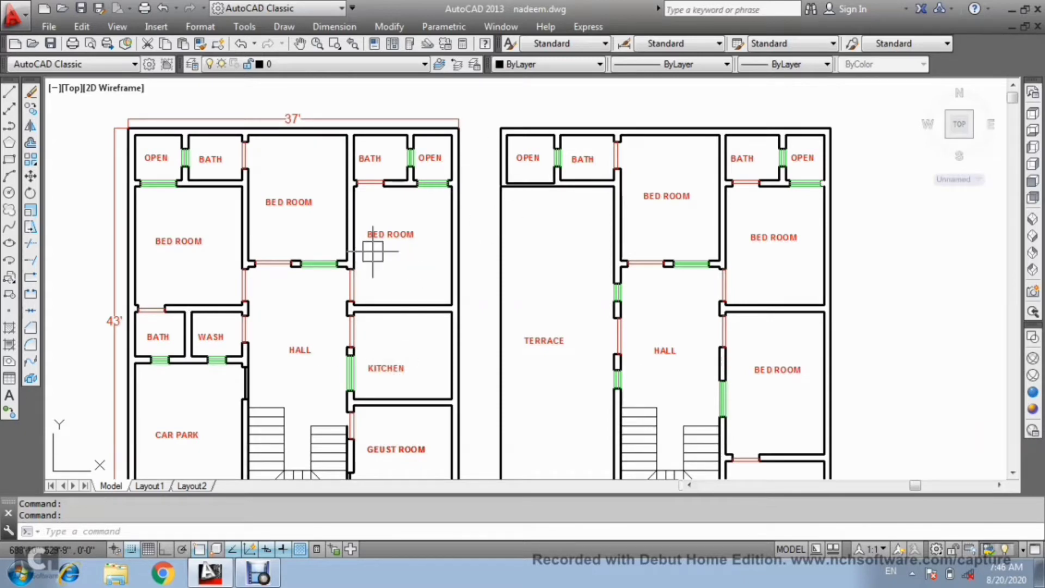
Open the Standard dimension style for modification and display its dimension line and extension line settings
type("D")
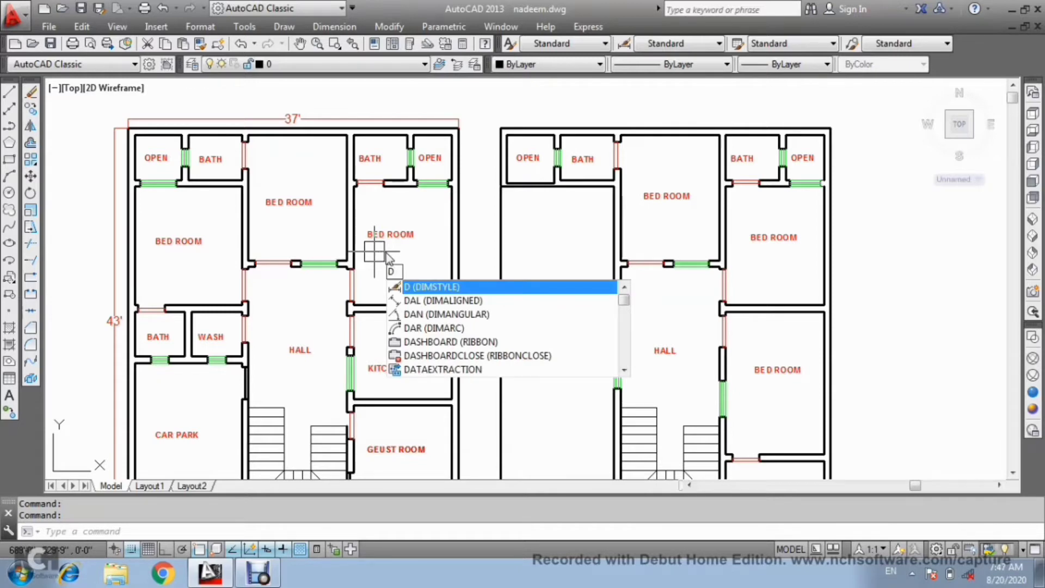
key("Return")
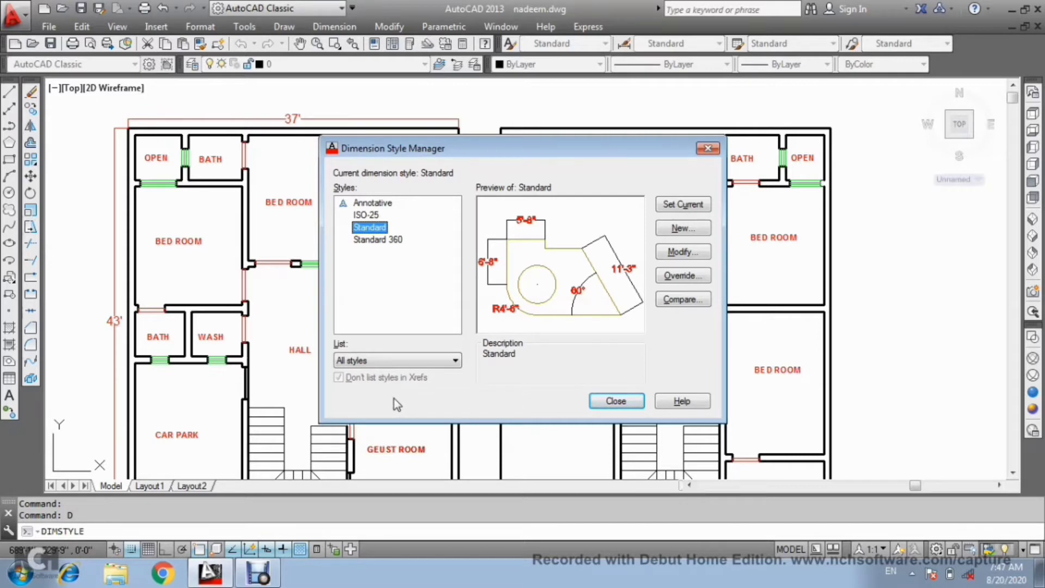
left_click(687, 254)
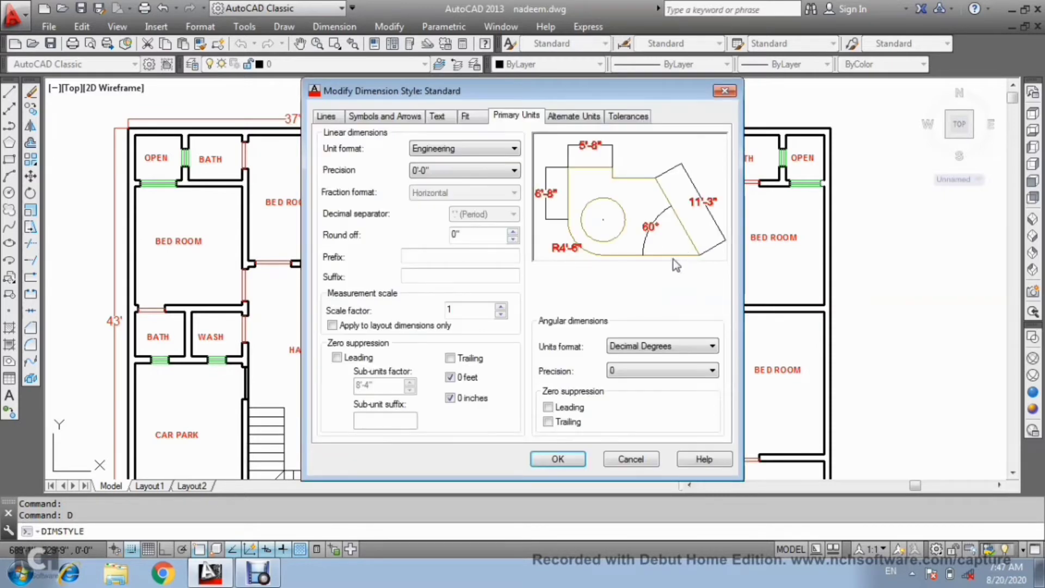
left_click(321, 121)
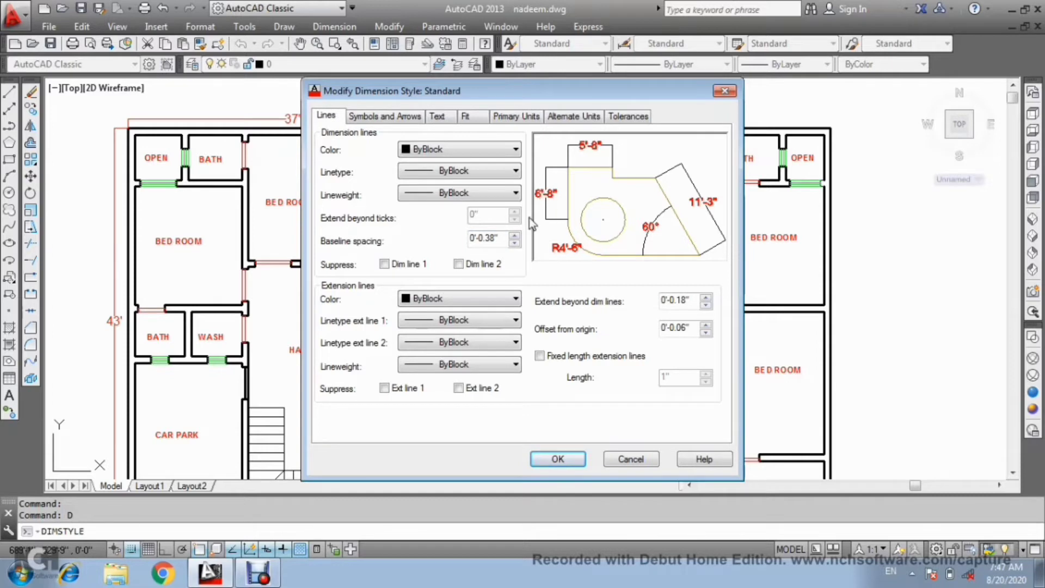
Try suppressing dimension lines 1 and 2 in the Standard style, and turn both suppressions off again
left_click(459, 266)
left_click(385, 265)
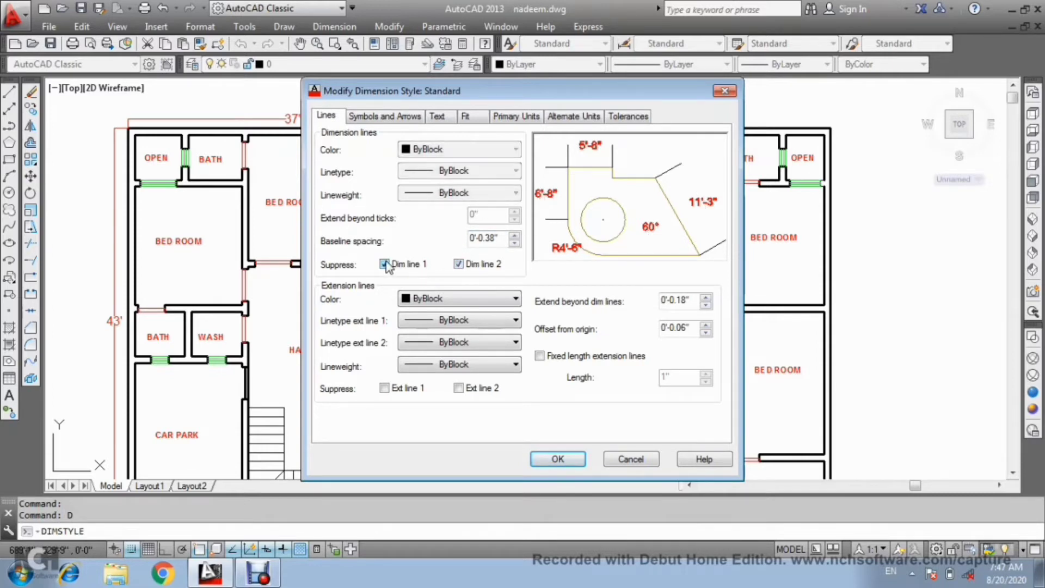
left_click(385, 265)
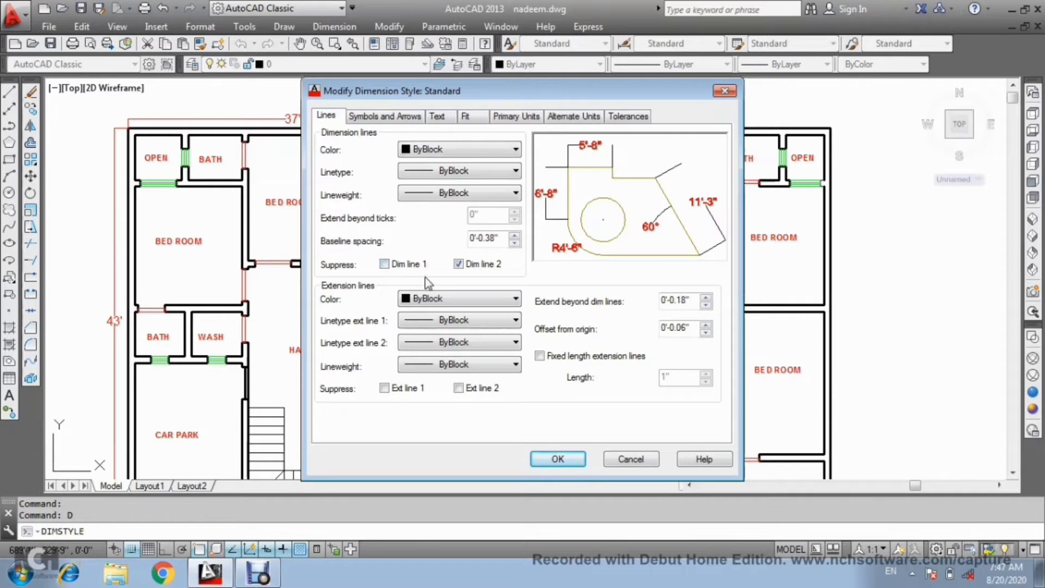
left_click(460, 265)
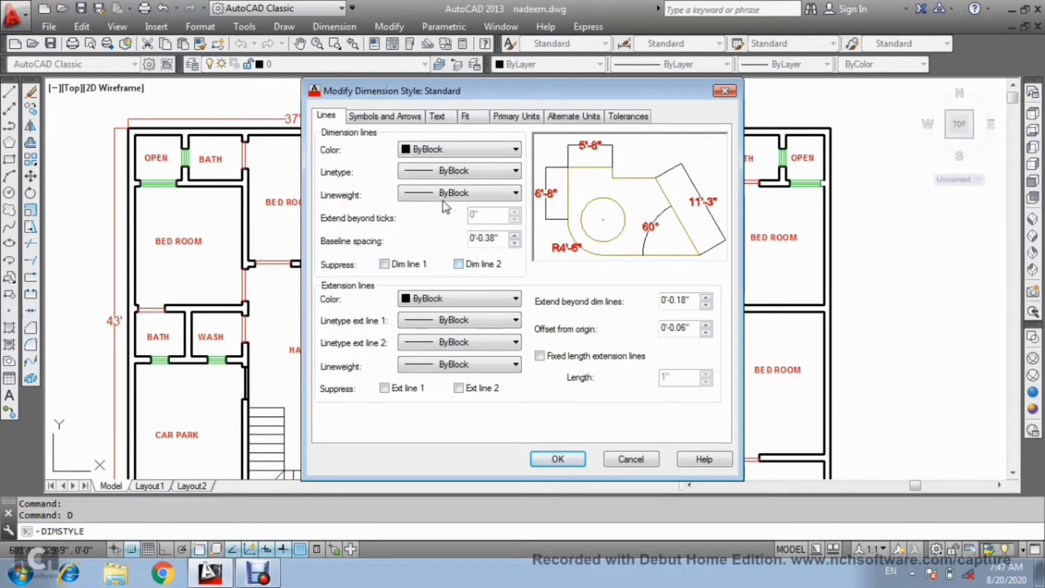
Set the dimension line color of the Standard dimension style to Red
left_click(491, 155)
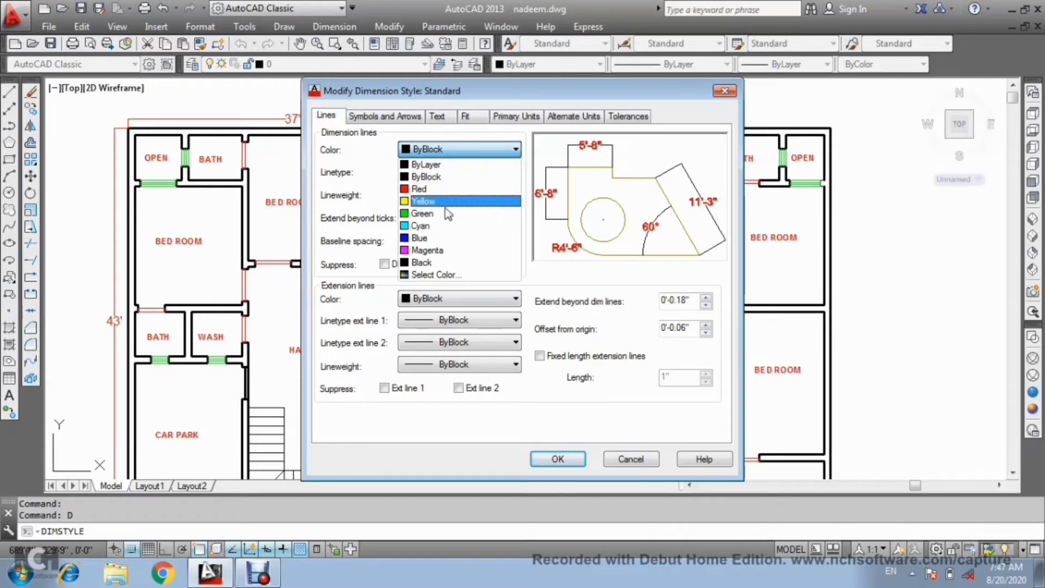
left_click(448, 185)
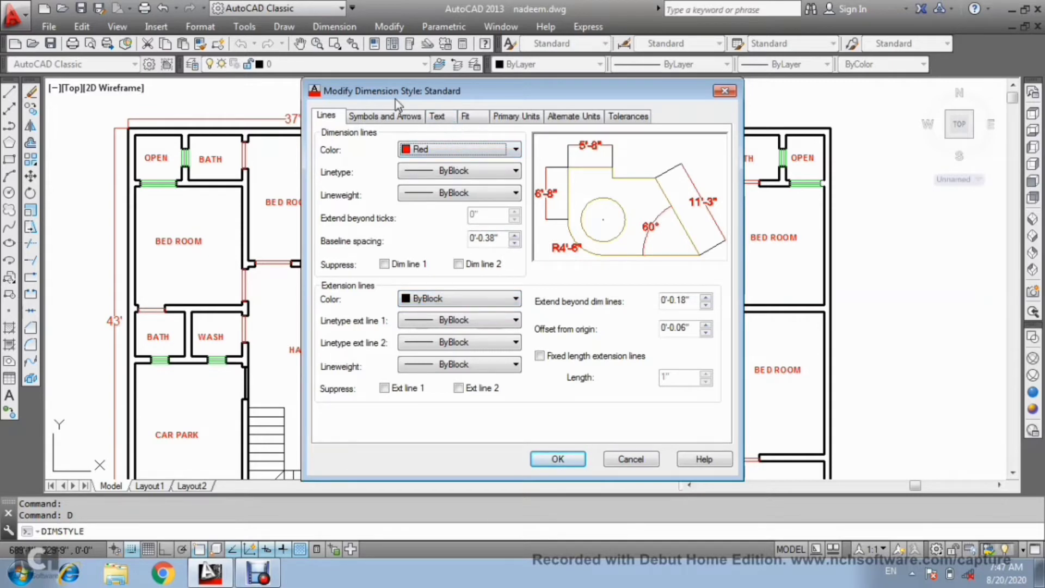
Examine the arrowhead types offered for the leader and the first arrowhead, leaving the selections as they are
left_click(390, 115)
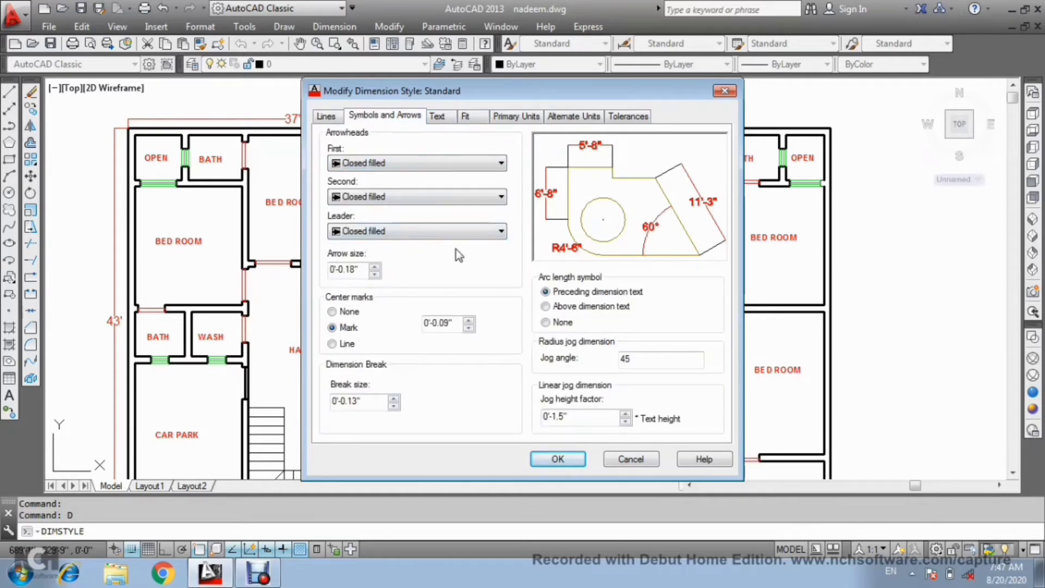
left_click(492, 239)
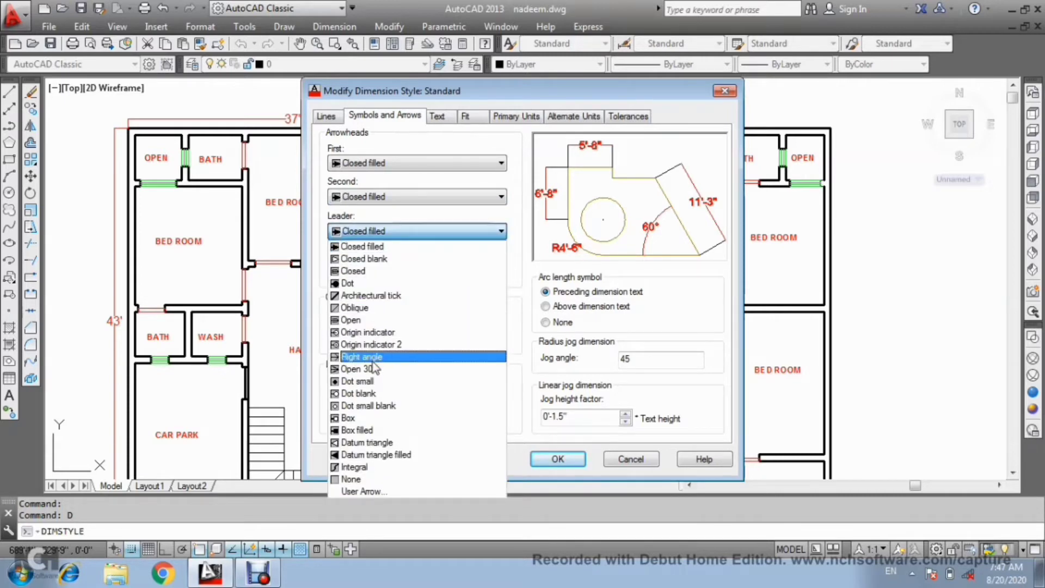
left_click(412, 167)
left_click(412, 165)
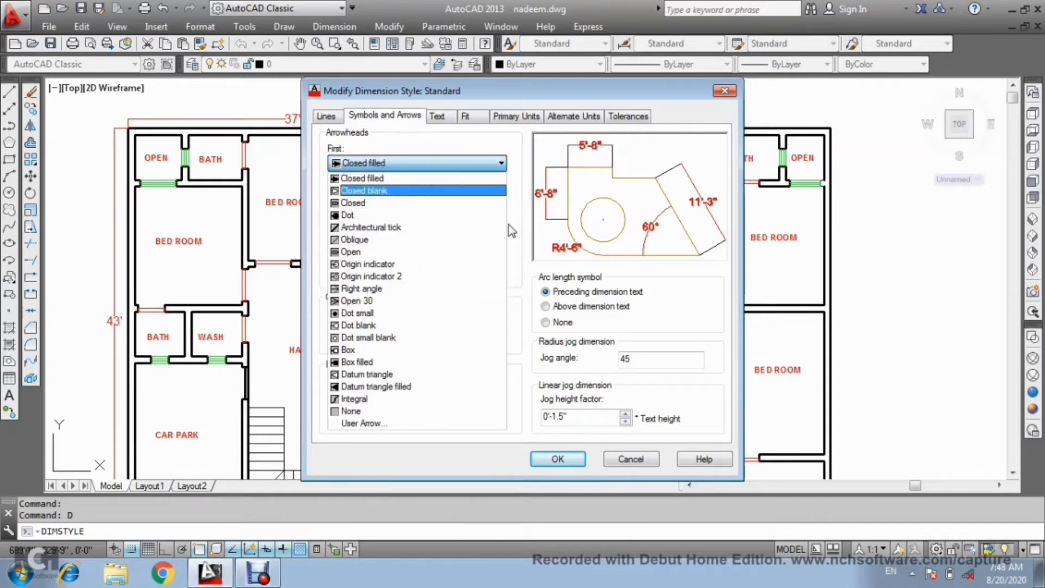
left_click(511, 226)
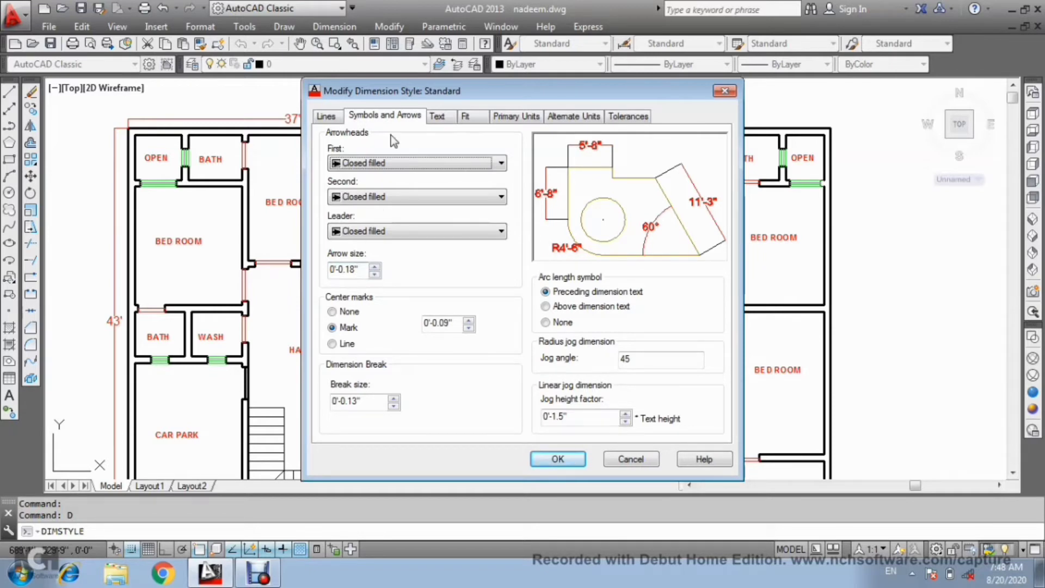
Review the font names and font styles available for the dimension text, and set the Standard text style as current
left_click(448, 118)
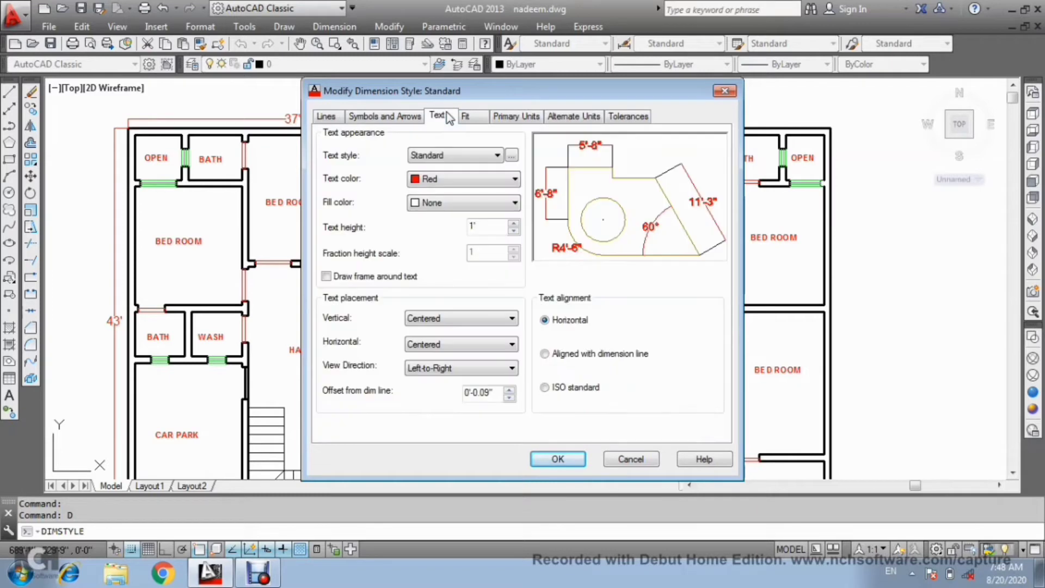
left_click(447, 161)
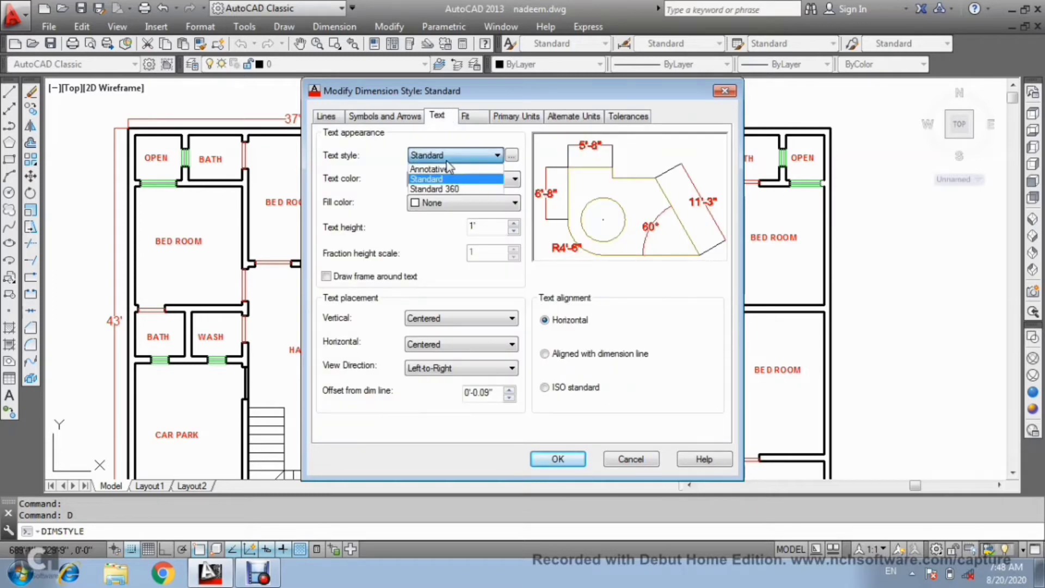
left_click(512, 156)
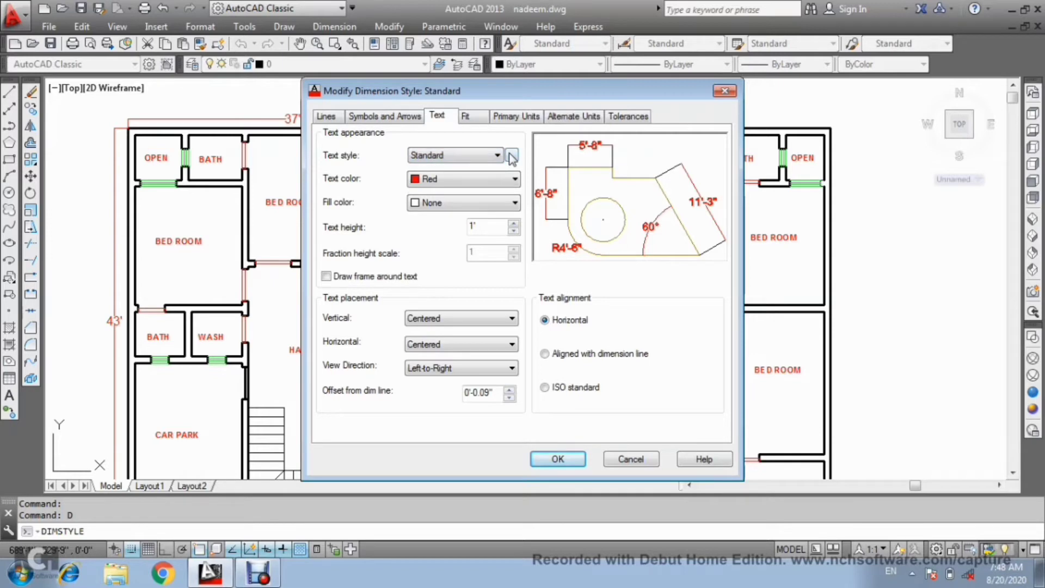
left_click(512, 157)
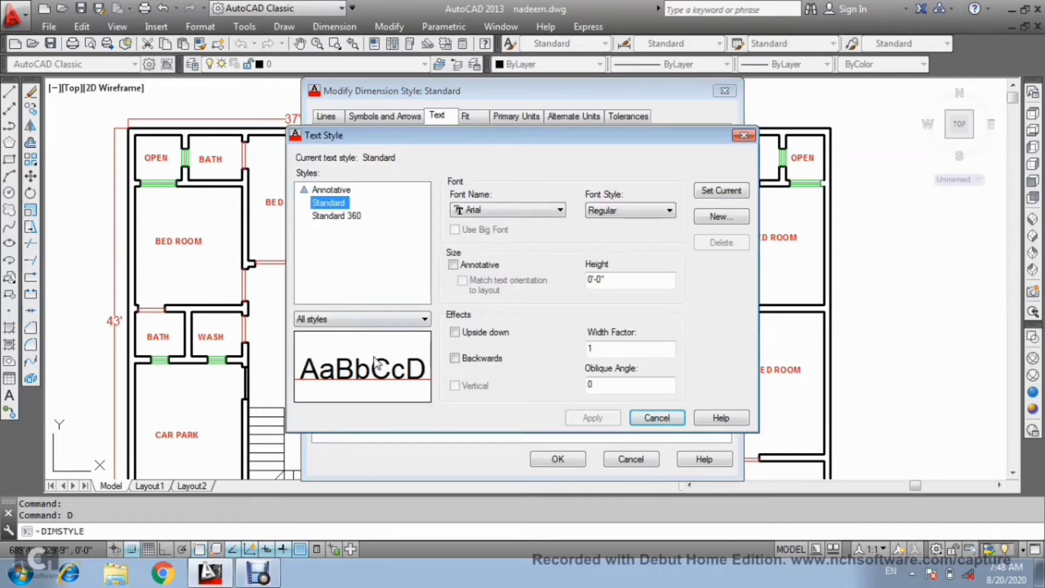
left_click(469, 210)
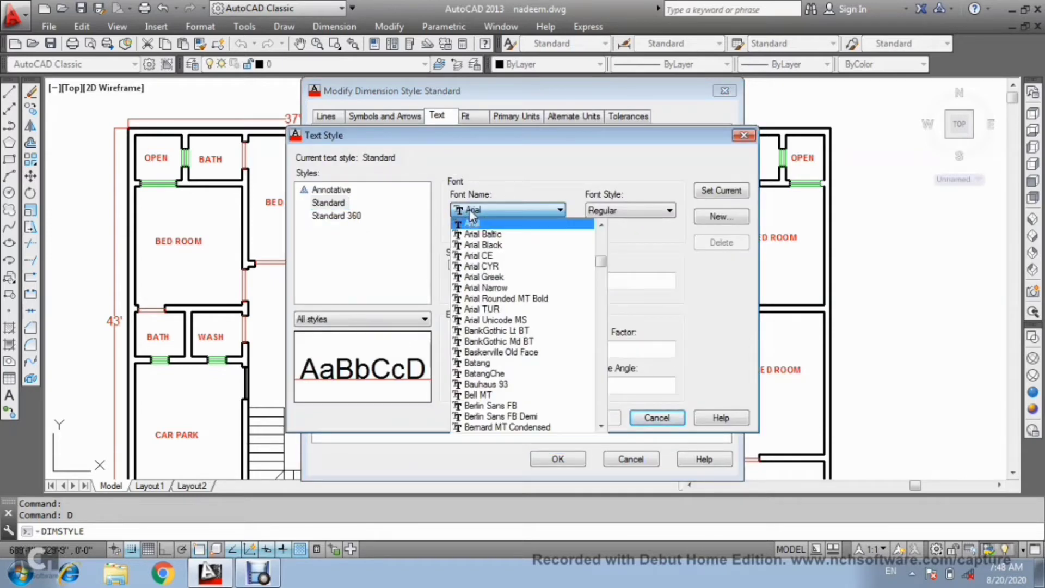
left_click(507, 214)
left_click(621, 211)
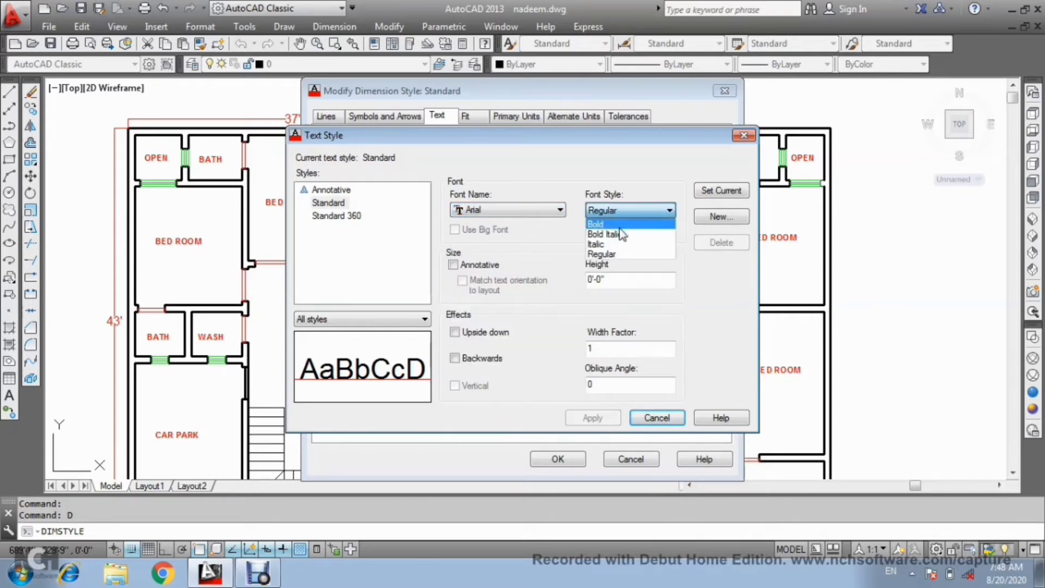
left_click(571, 302)
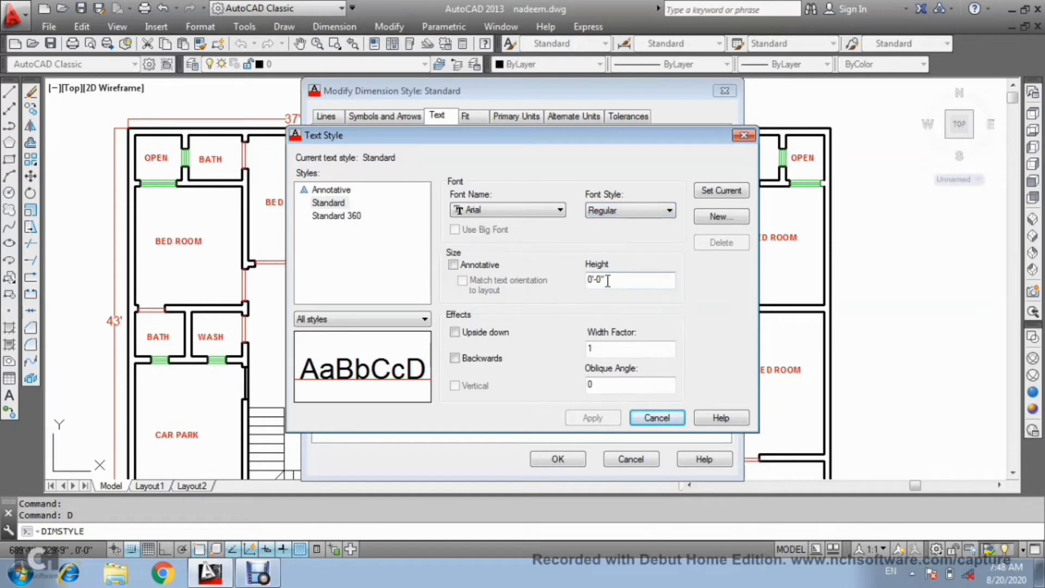
left_click(713, 195)
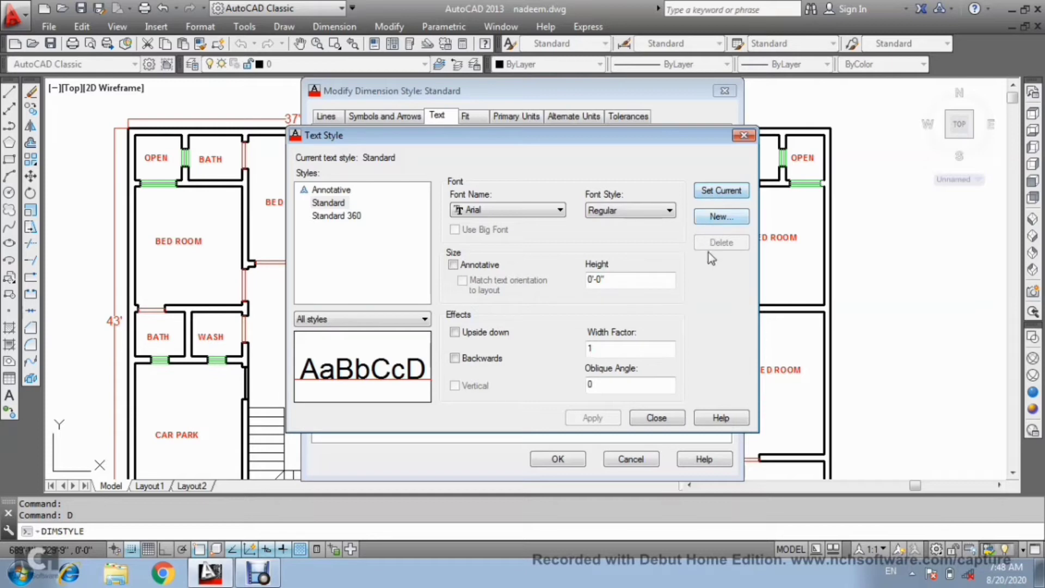
left_click(658, 418)
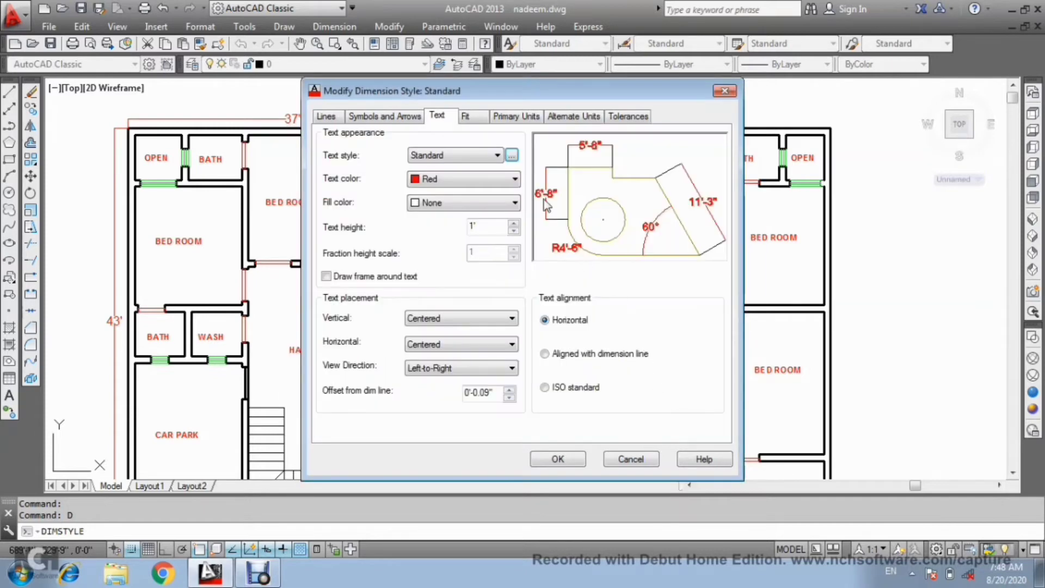
Try Yellow as the dimension text color, and set it back to Red
left_click(455, 184)
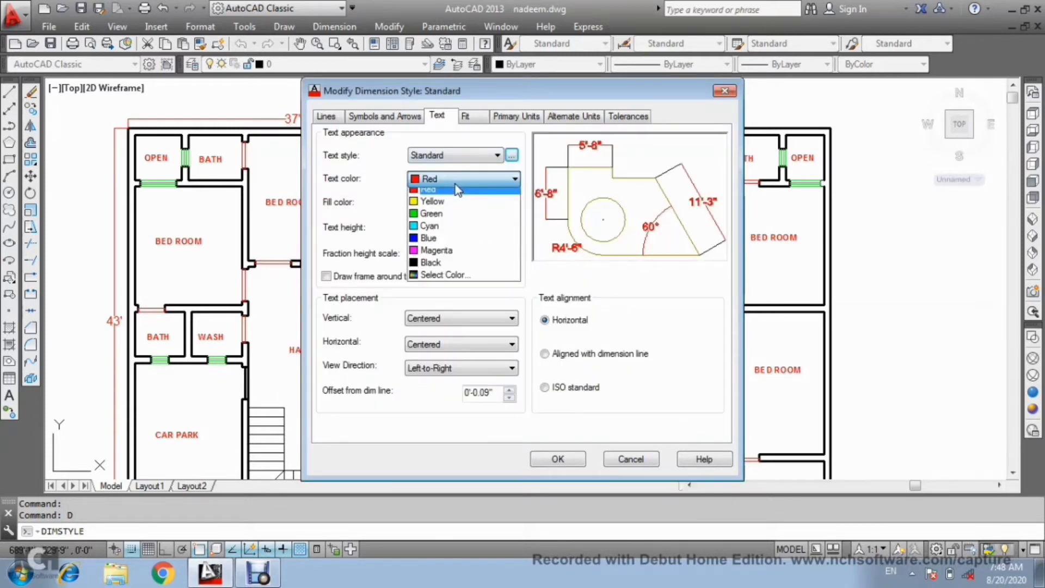
left_click(445, 232)
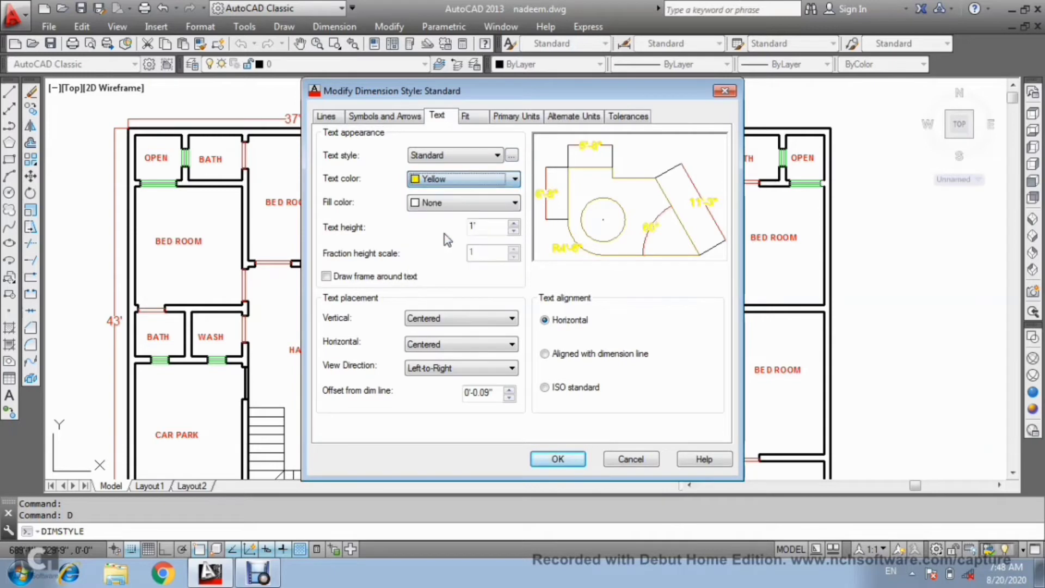
left_click(496, 175)
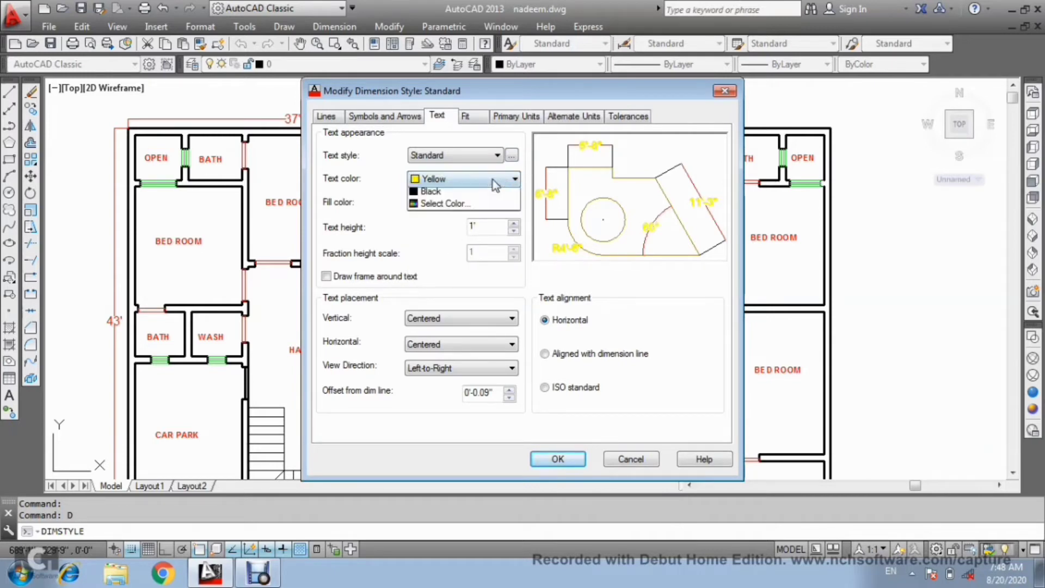
left_click(450, 220)
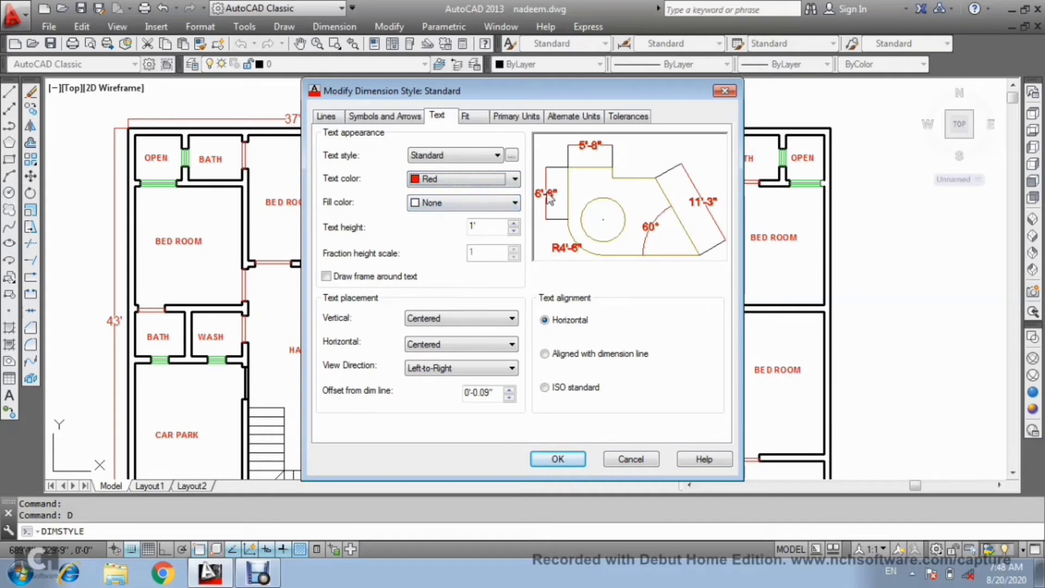
Try a Yellow fill color behind the dimension text, and set the fill back to None
left_click(514, 202)
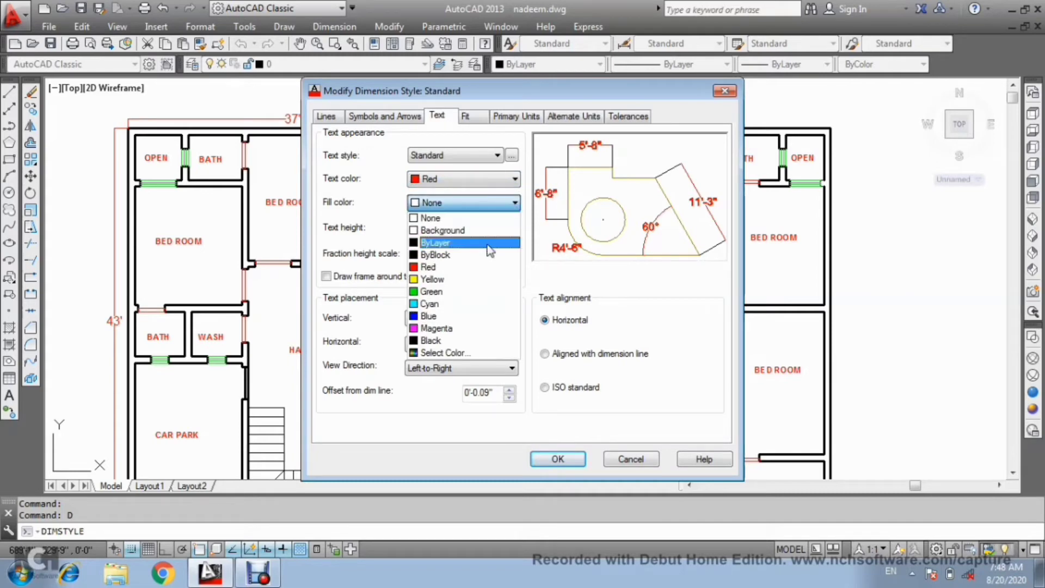
left_click(445, 283)
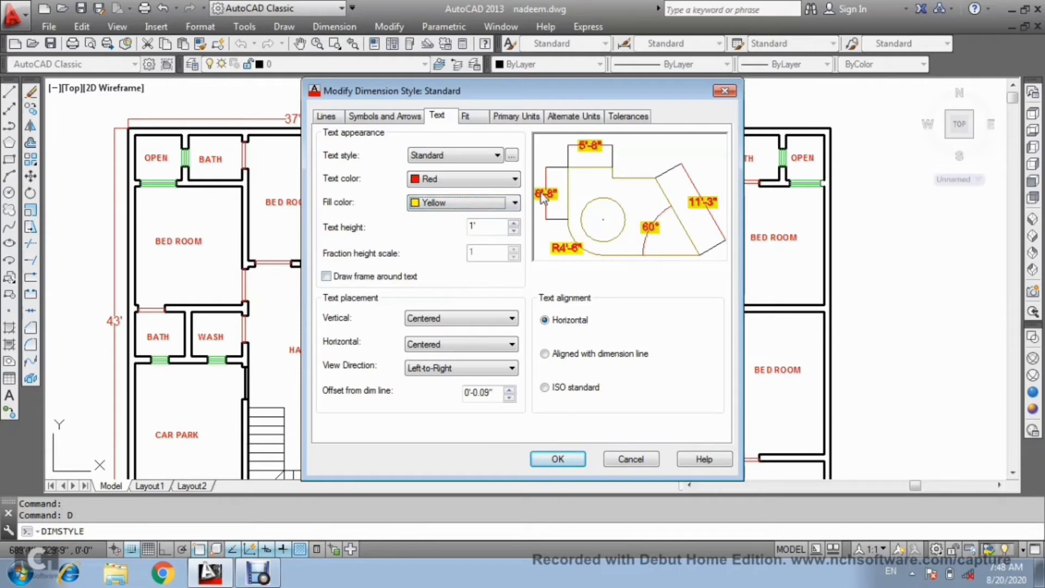
left_click(514, 203)
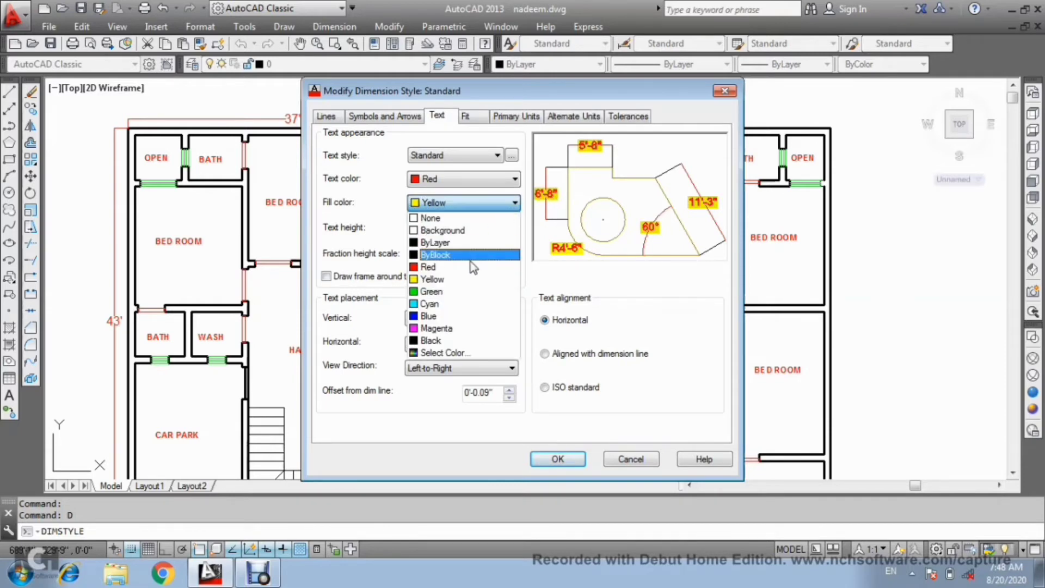
left_click(475, 219)
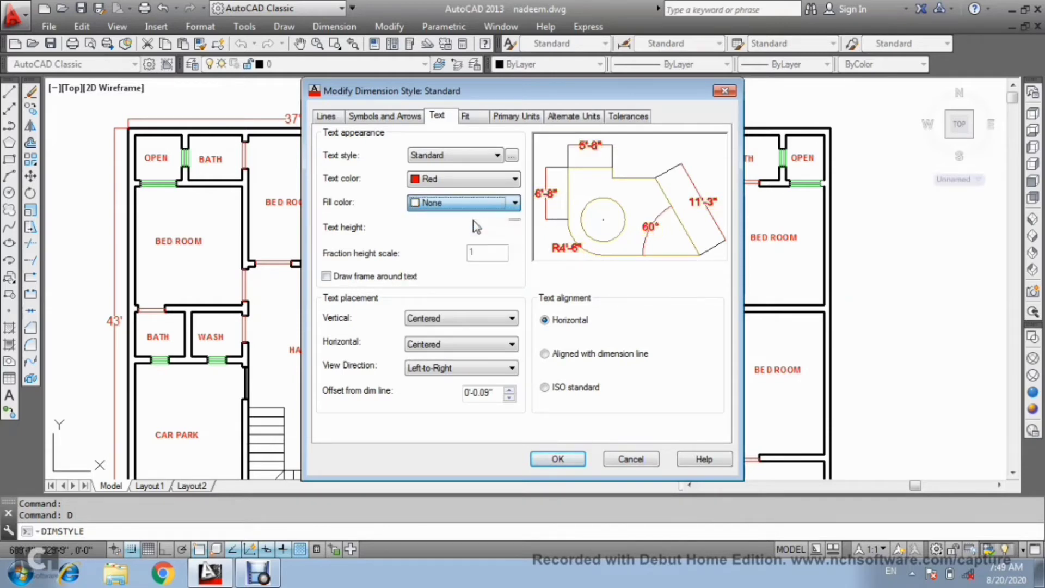
Review the fit settings, and set the primary linear units to Engineering format with 0'-0" precision
left_click(468, 117)
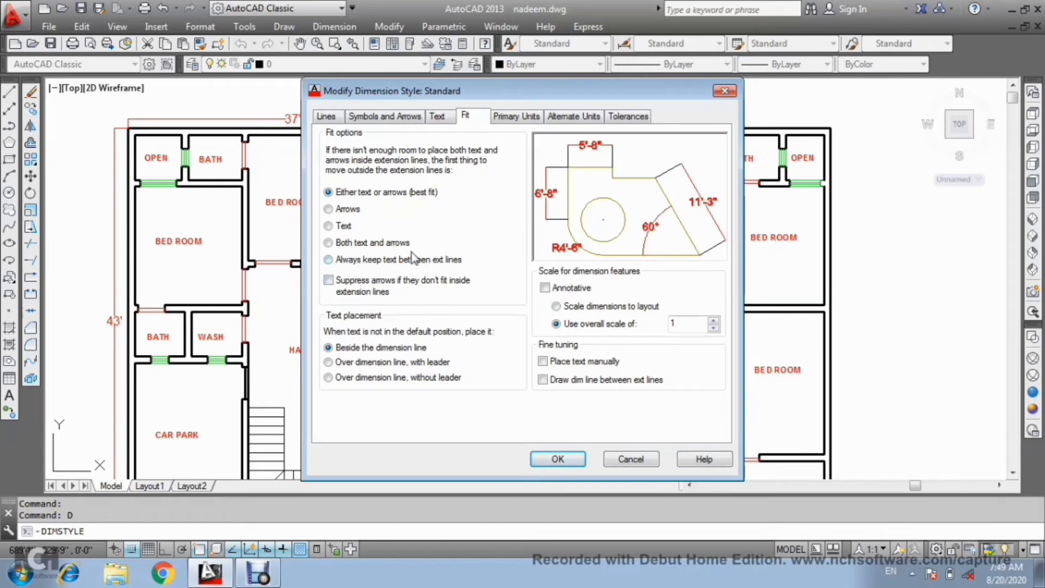
left_click(528, 117)
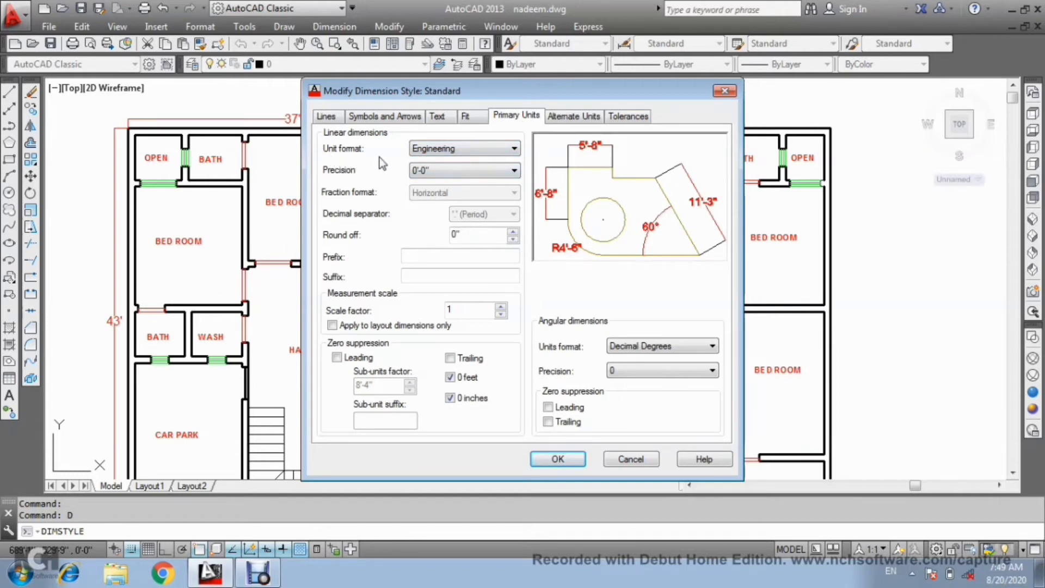
left_click(450, 155)
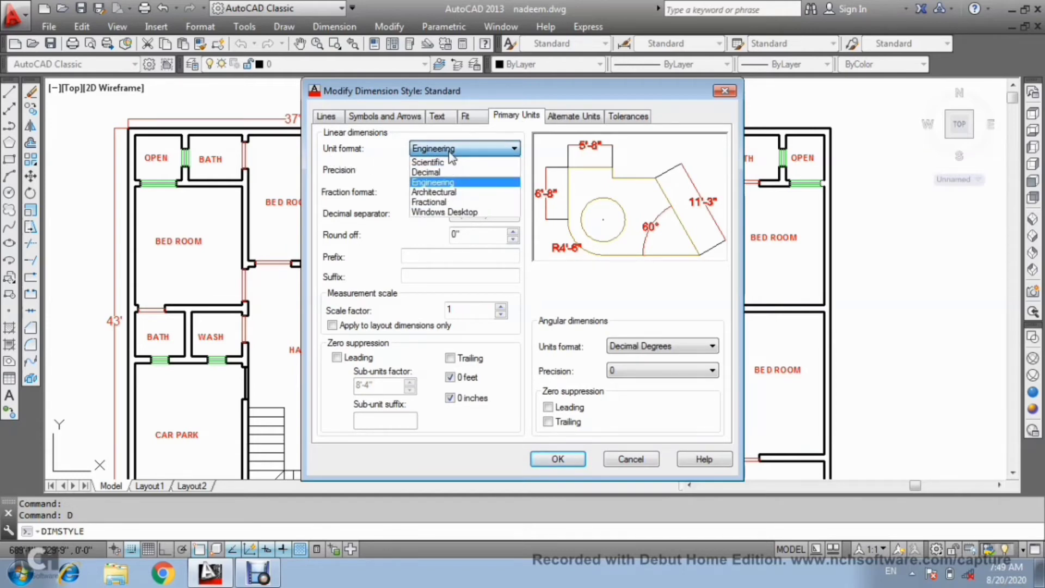
left_click(445, 184)
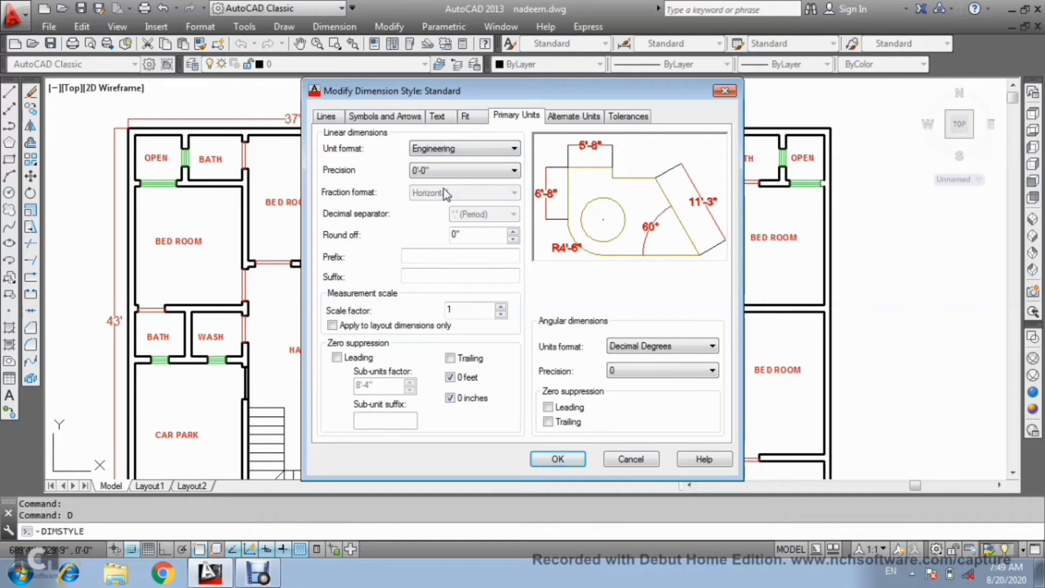
left_click(444, 175)
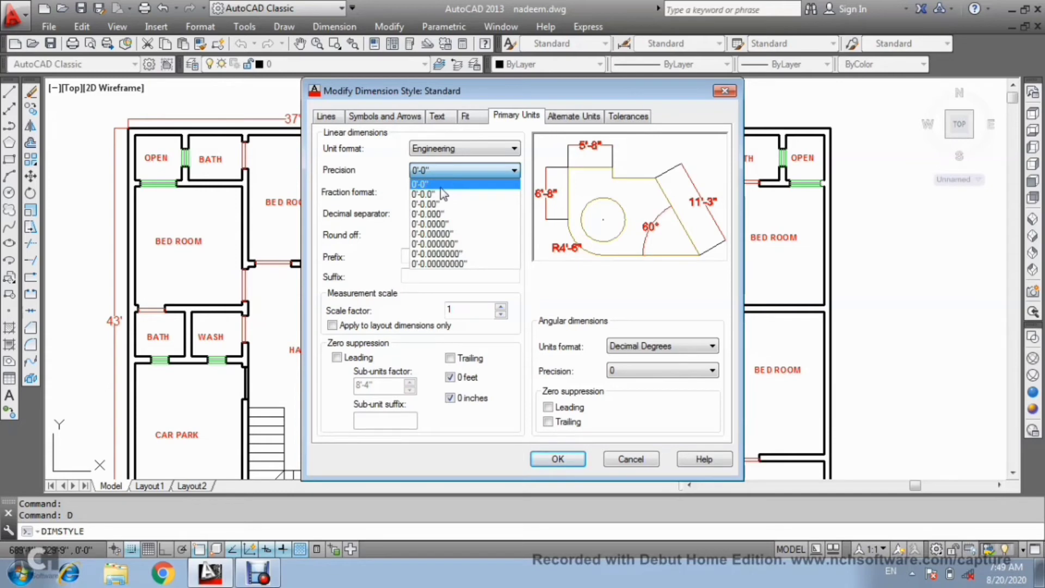
left_click(438, 184)
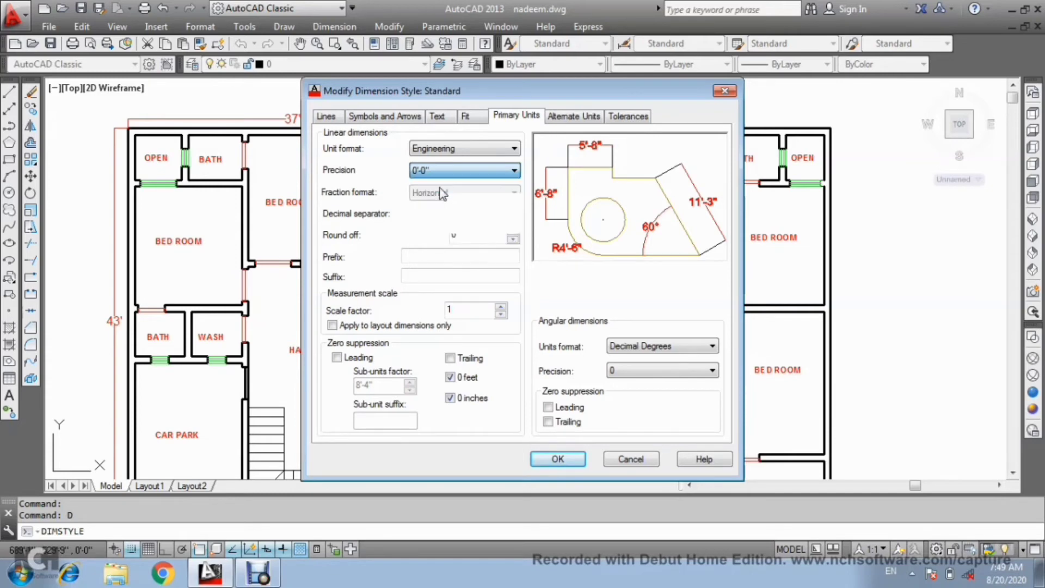
Review the alternate units and tolerance settings, then accept the style changes and make Standard the current dimension style
left_click(562, 117)
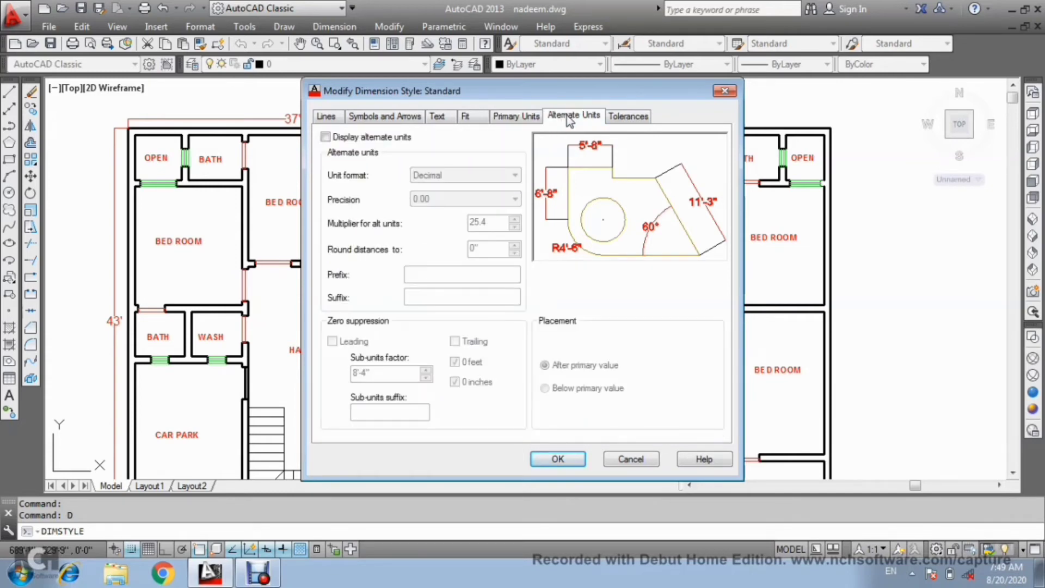
left_click(644, 125)
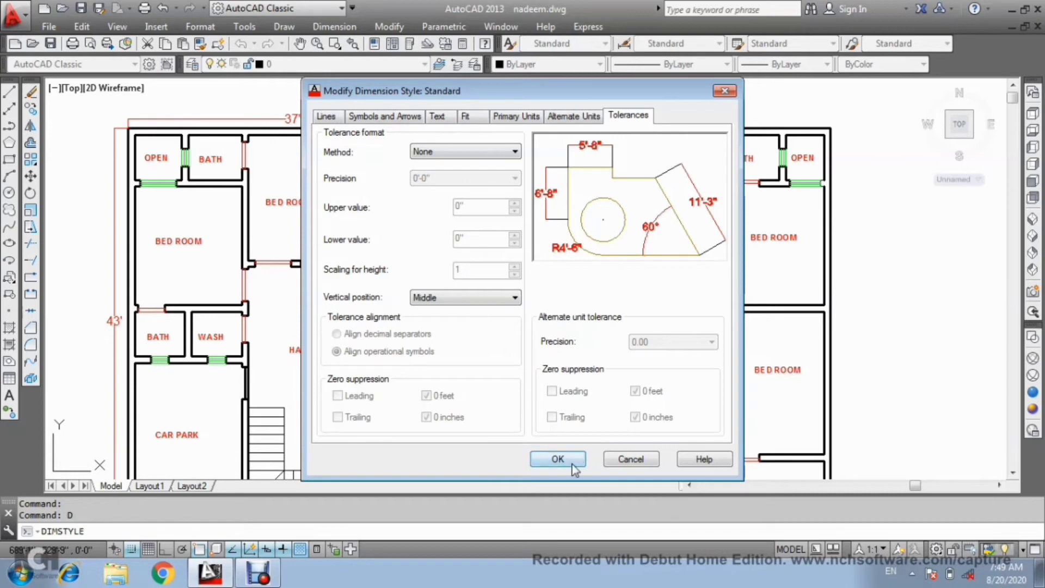
left_click(558, 459)
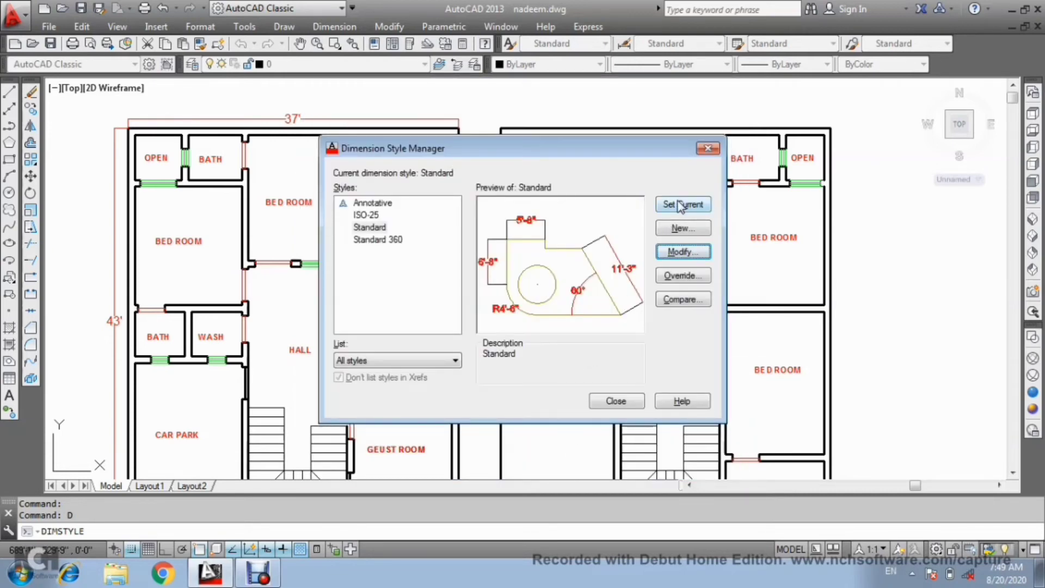
left_click(680, 206)
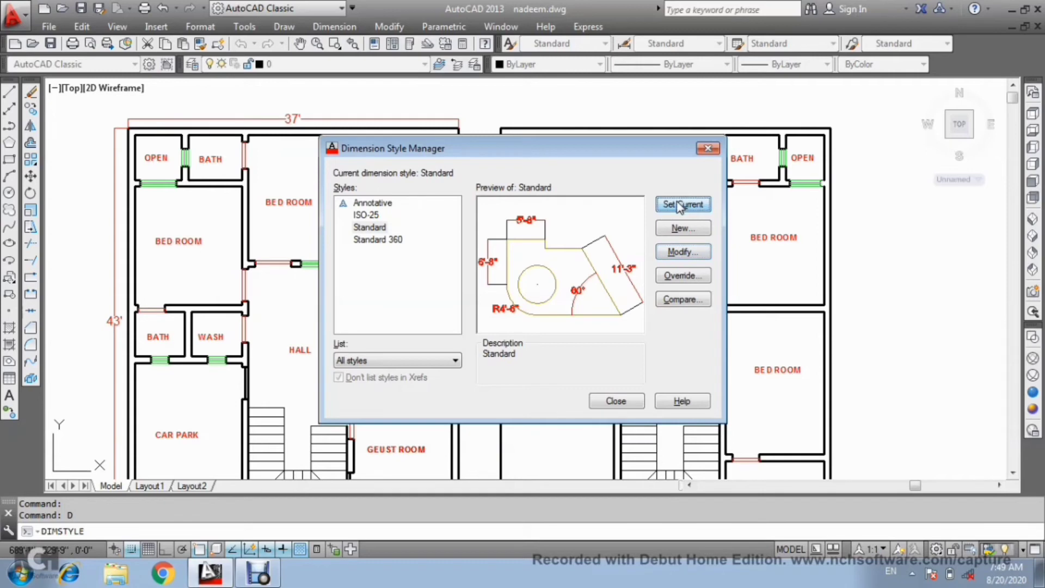
left_click(626, 403)
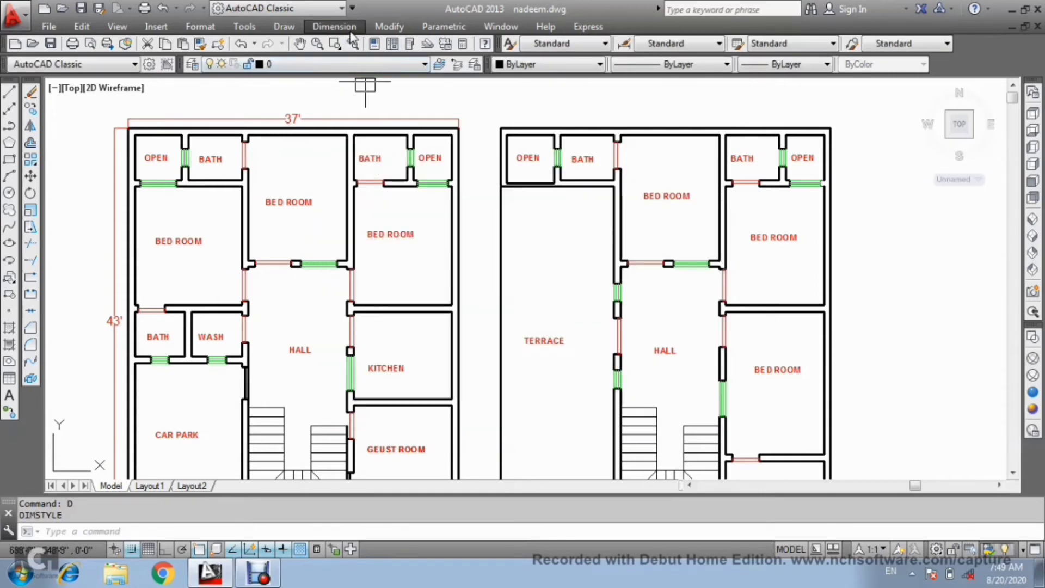
Add a linear dimension across the full outer width of the first-floor plan, placed just above its upper wall
left_click(334, 26)
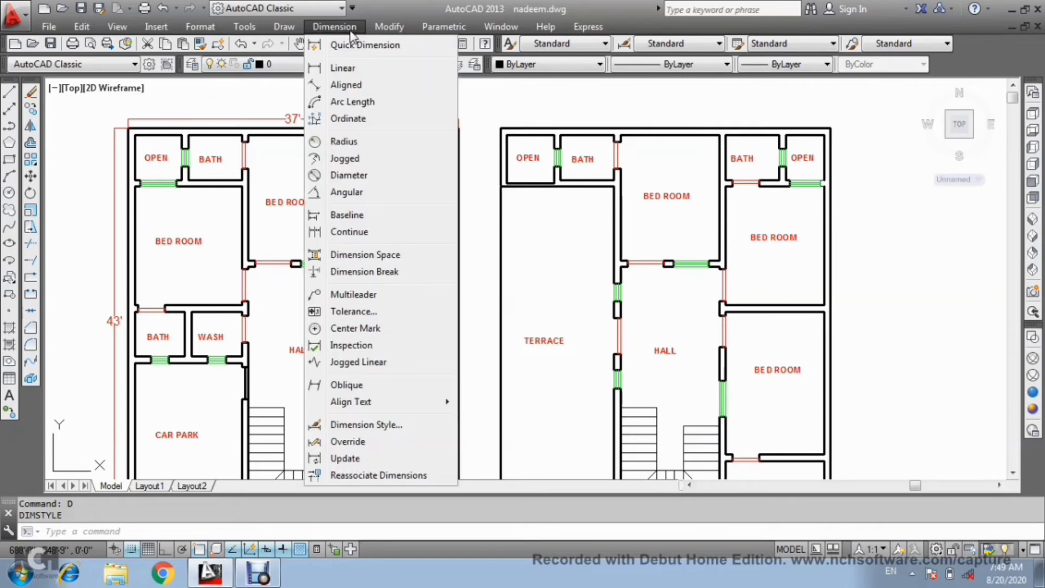
left_click(370, 68)
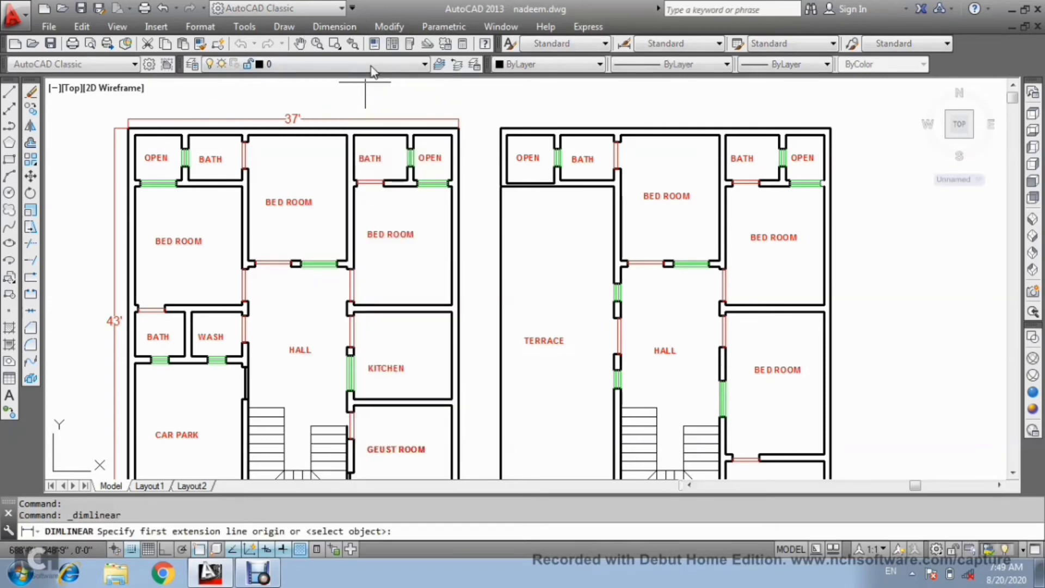
left_click(500, 129)
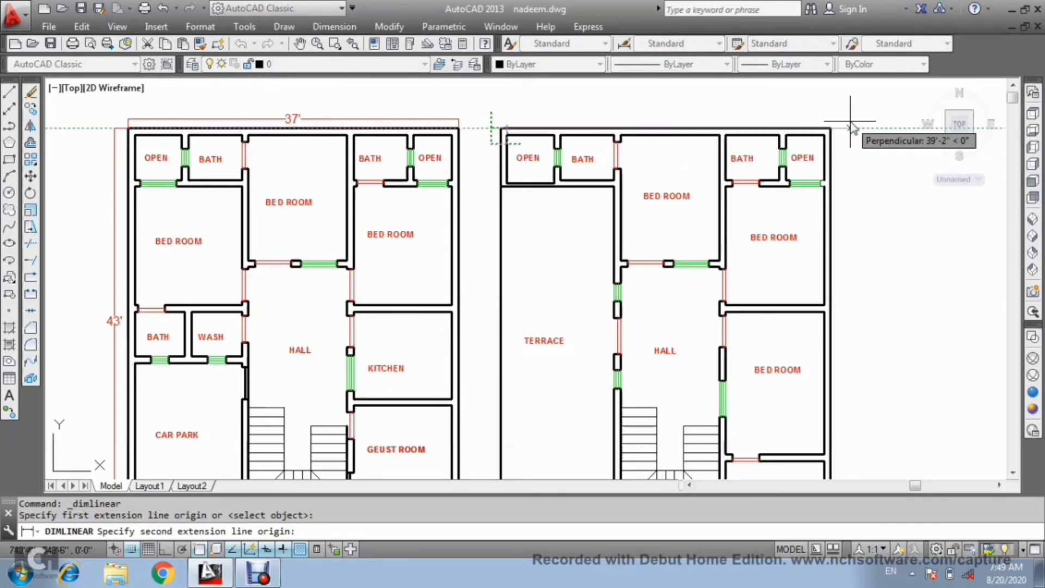
left_click(830, 128)
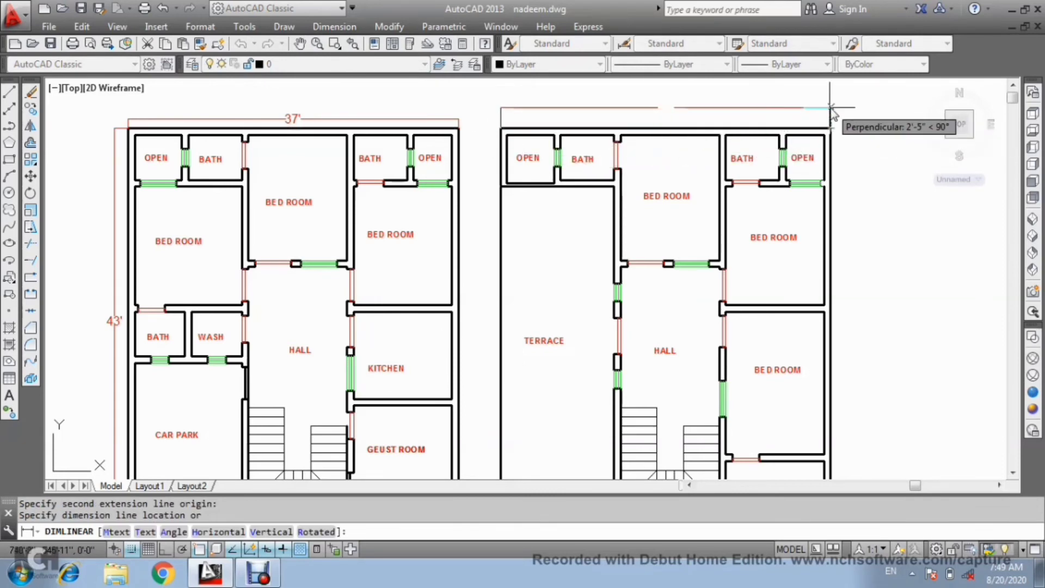
left_click(830, 109)
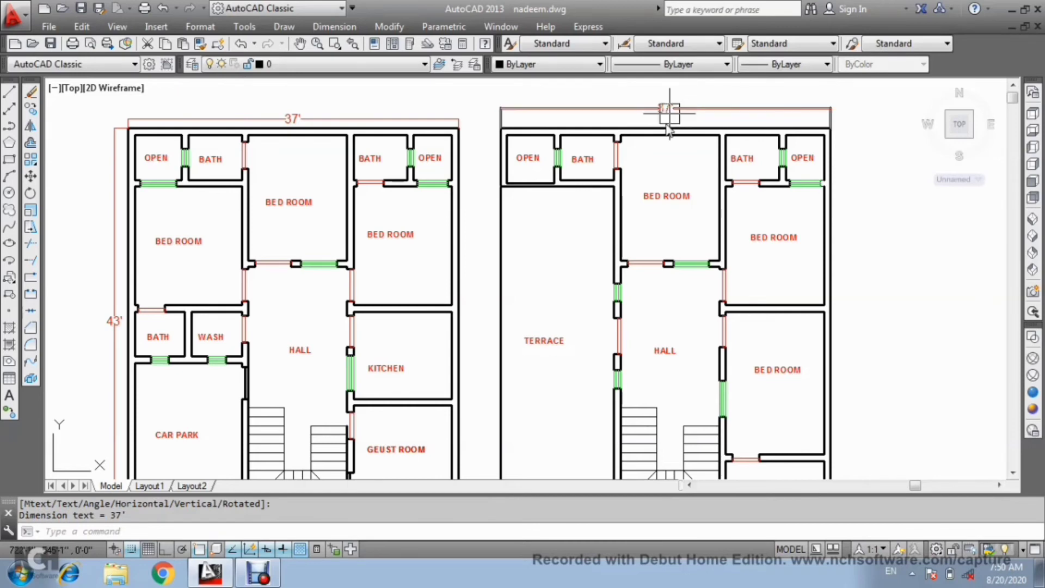
scroll(641, 143, "up", 4)
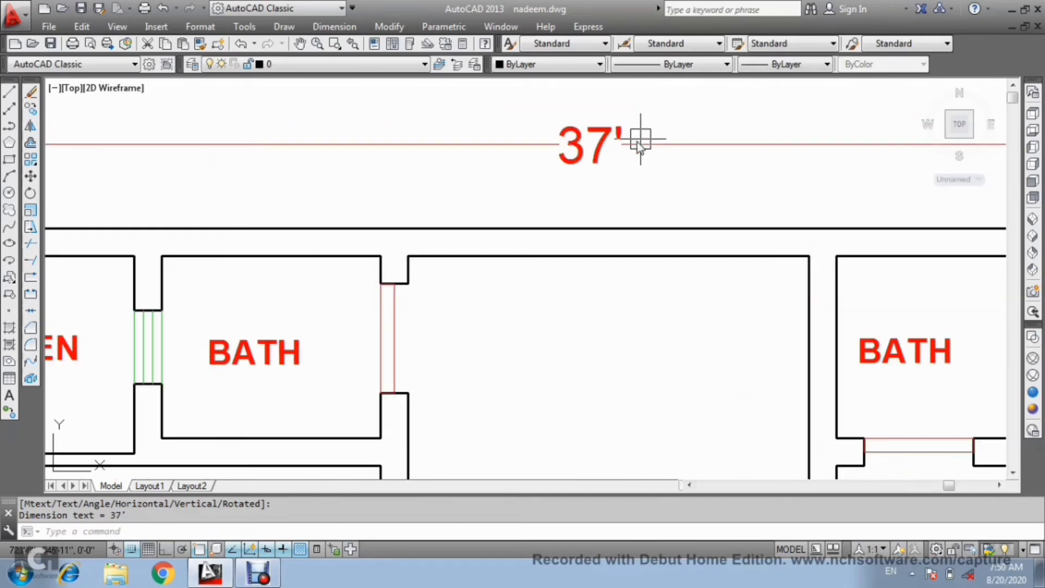
scroll(602, 174, "down", 4)
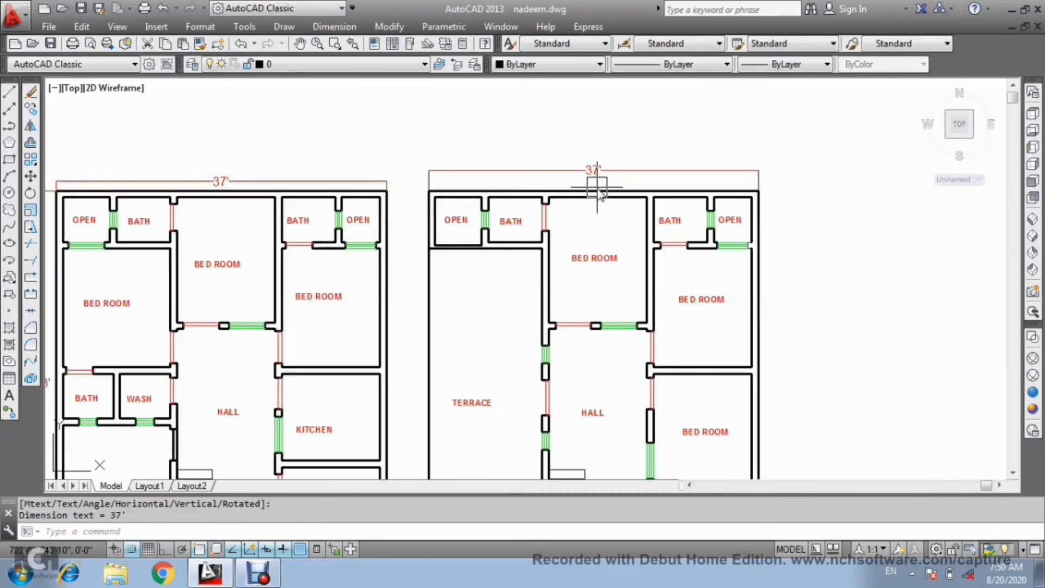
scroll(601, 196, "down", 2)
scroll(609, 288, "up", 2)
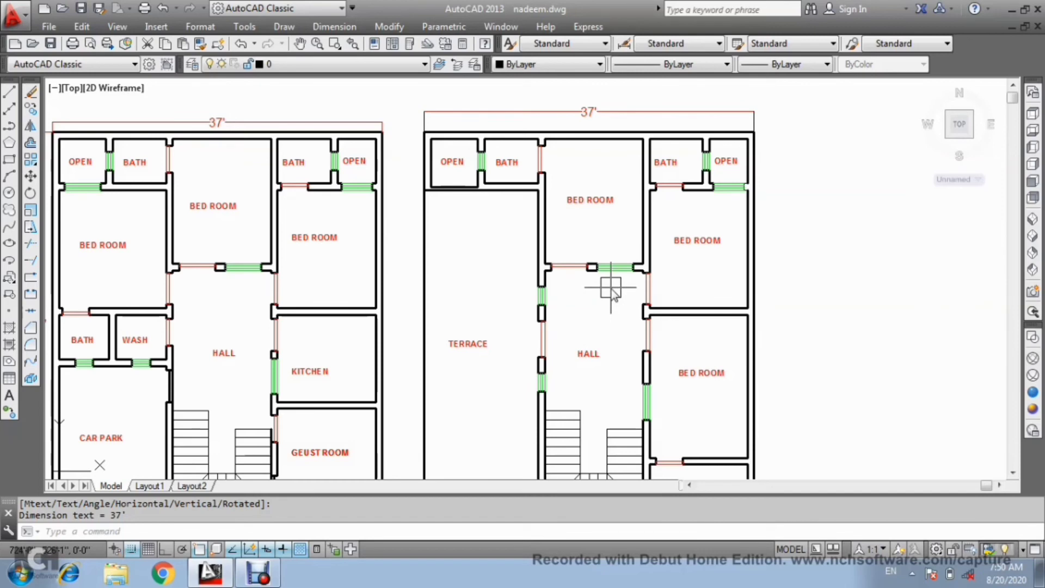
Add a horizontal linear dimension for the inside width of the first floor's upper middle bedroom, placed above the room label
key("Return")
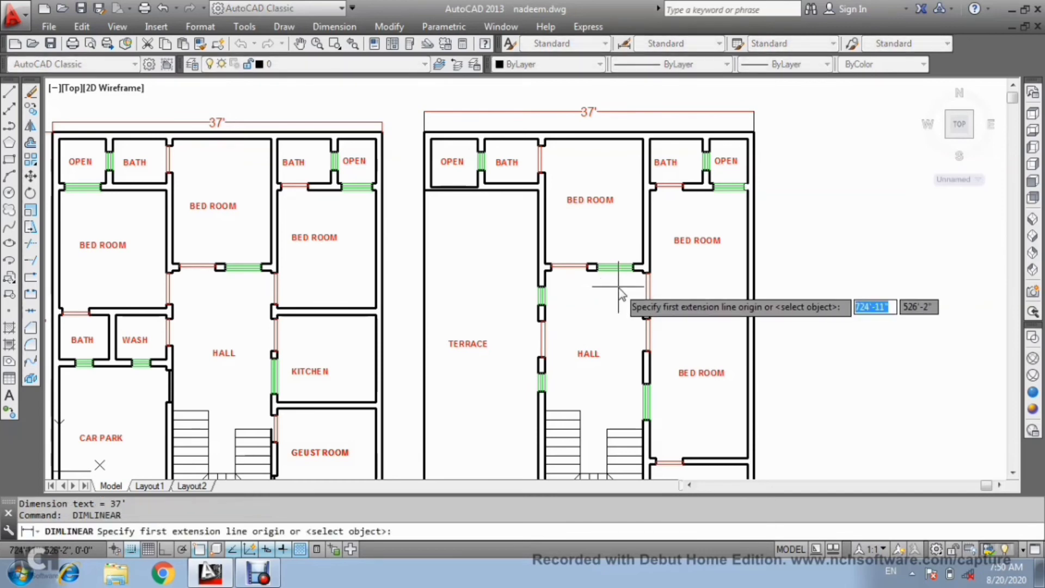
key("Return")
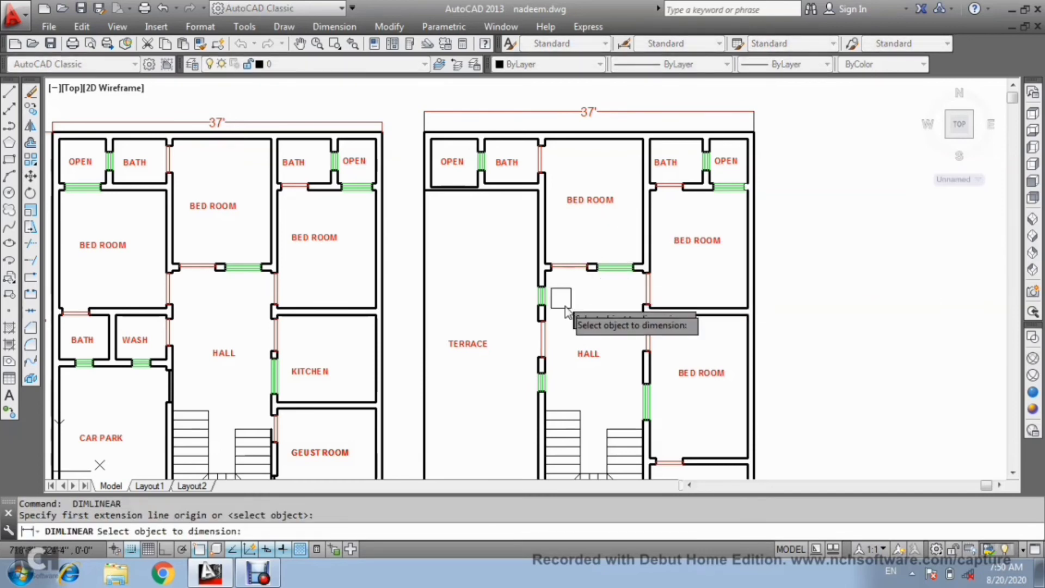
left_click(357, 27)
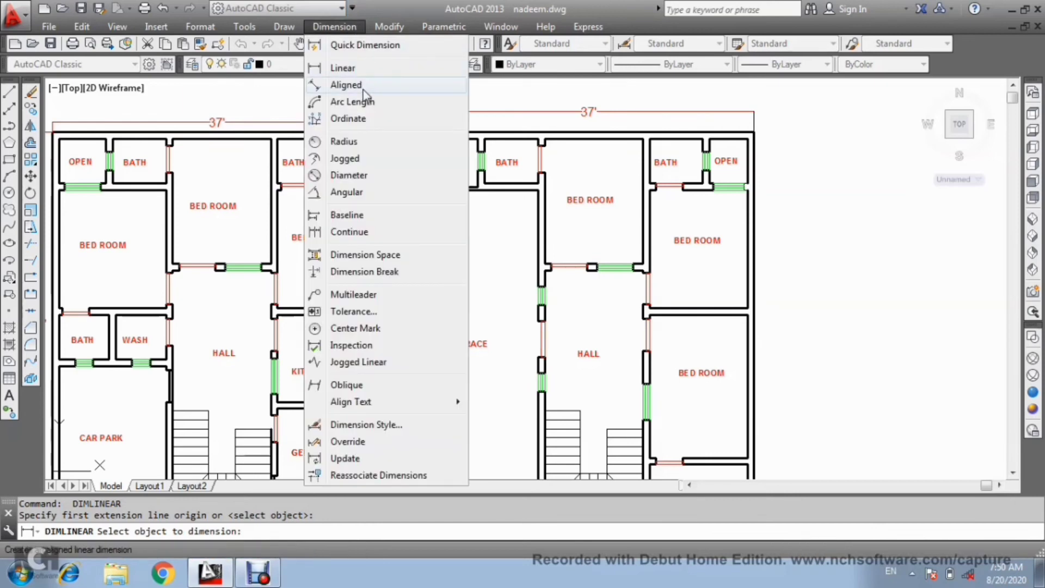
left_click(343, 68)
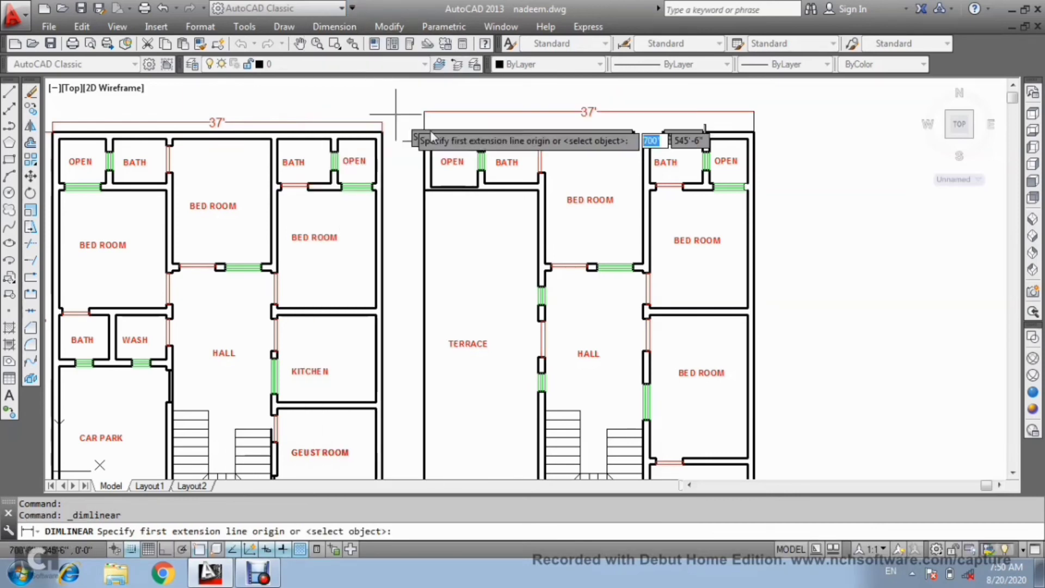
scroll(544, 141, "up", 6)
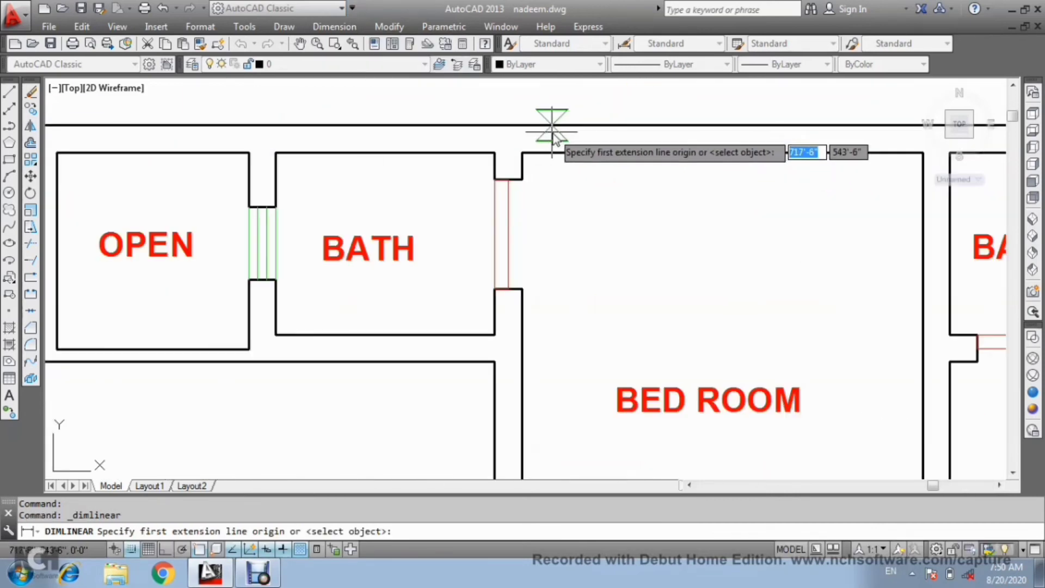
left_click(529, 156)
scroll(537, 153, "down", 6)
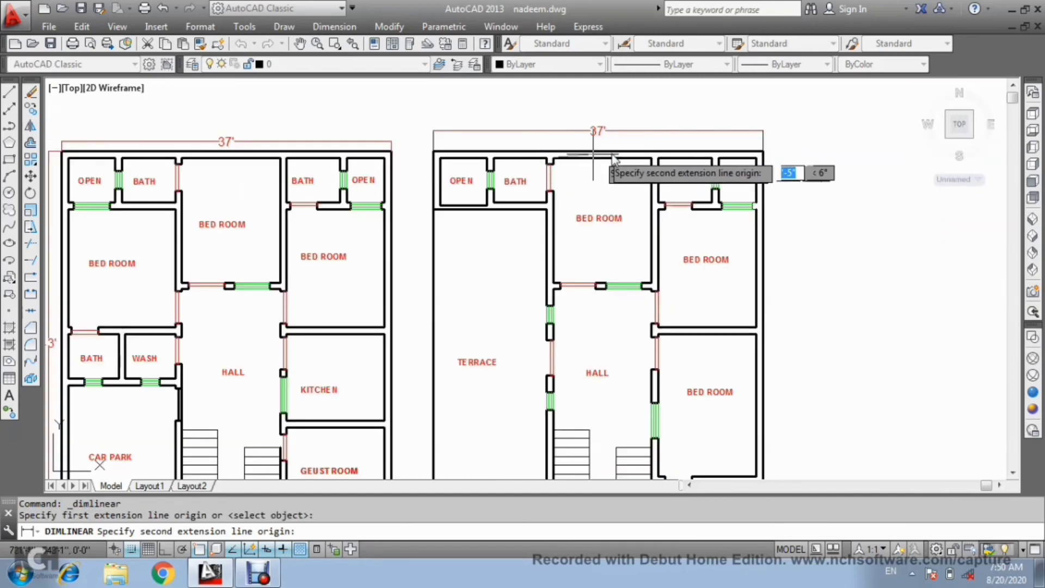
left_click(652, 159)
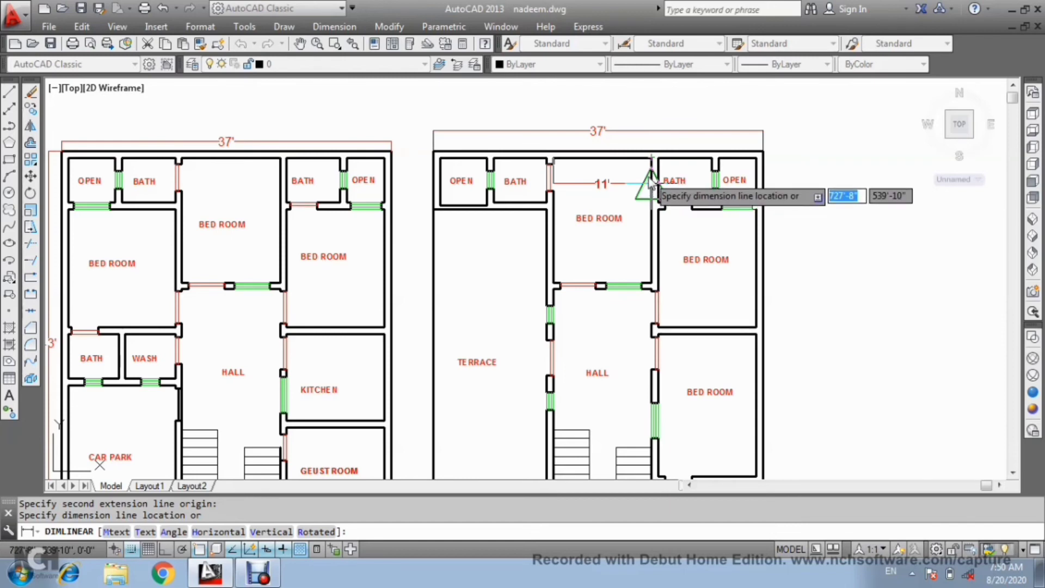
left_click(650, 181)
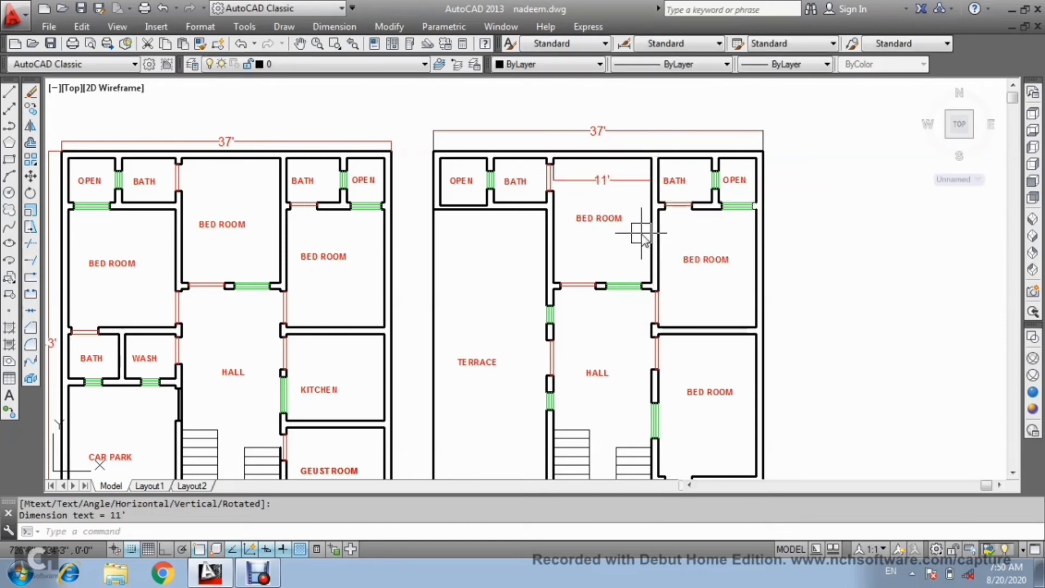
Add a vertical linear dimension for the inside length of the same bedroom, placed just inside its right wall
key("Return")
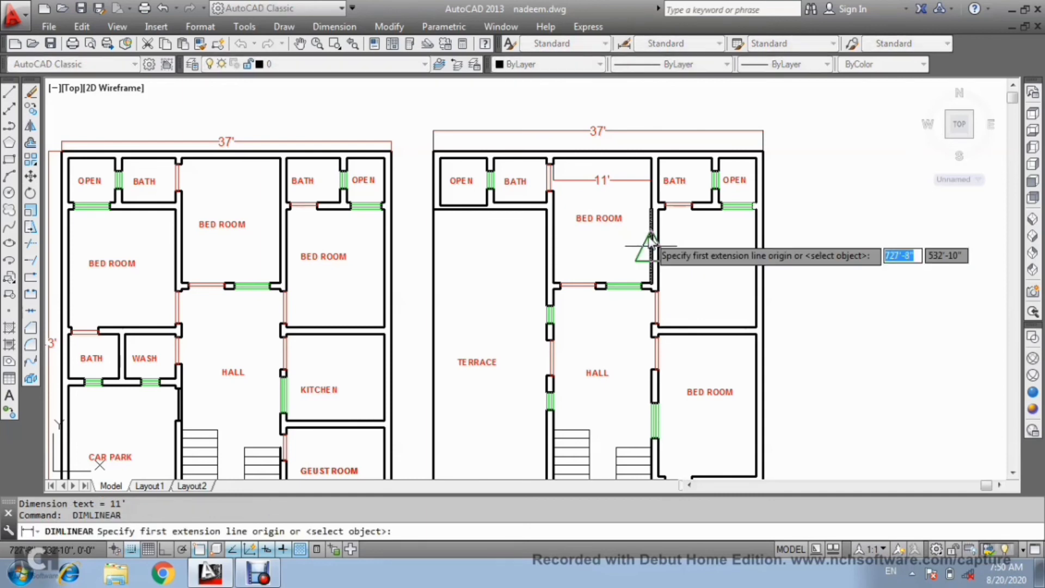
left_click(647, 165)
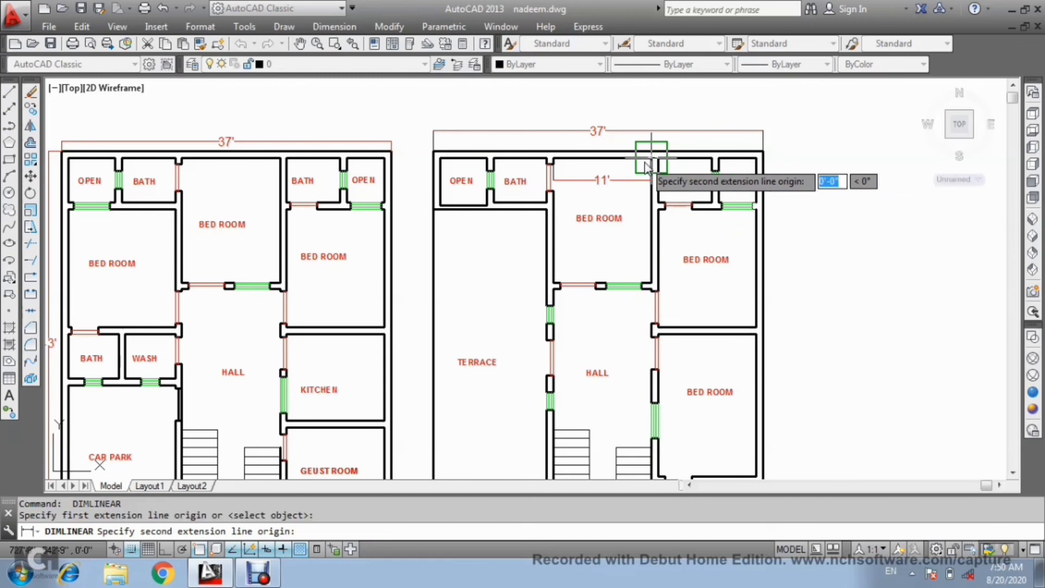
left_click(644, 286)
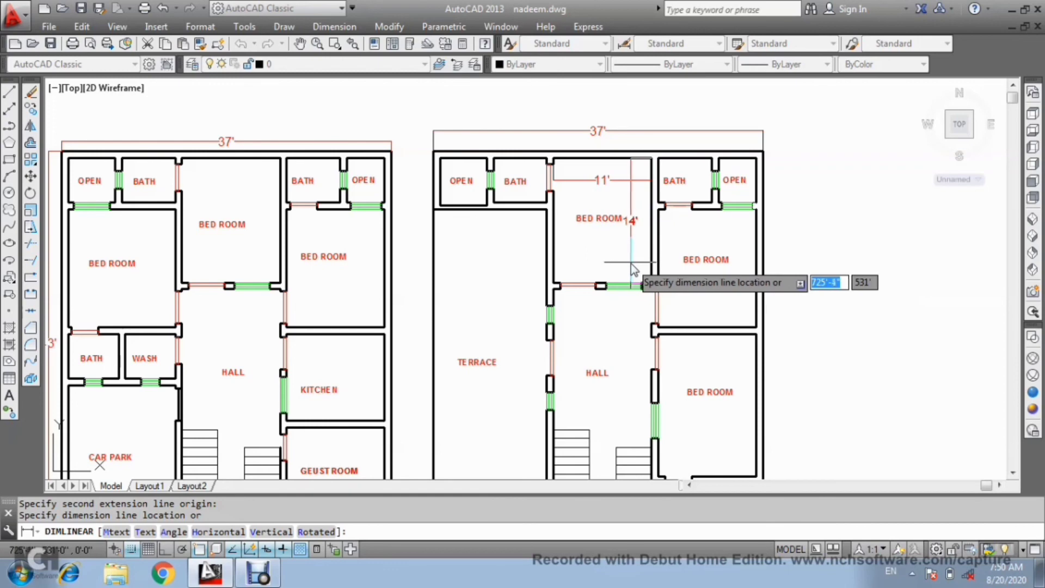
left_click(635, 269)
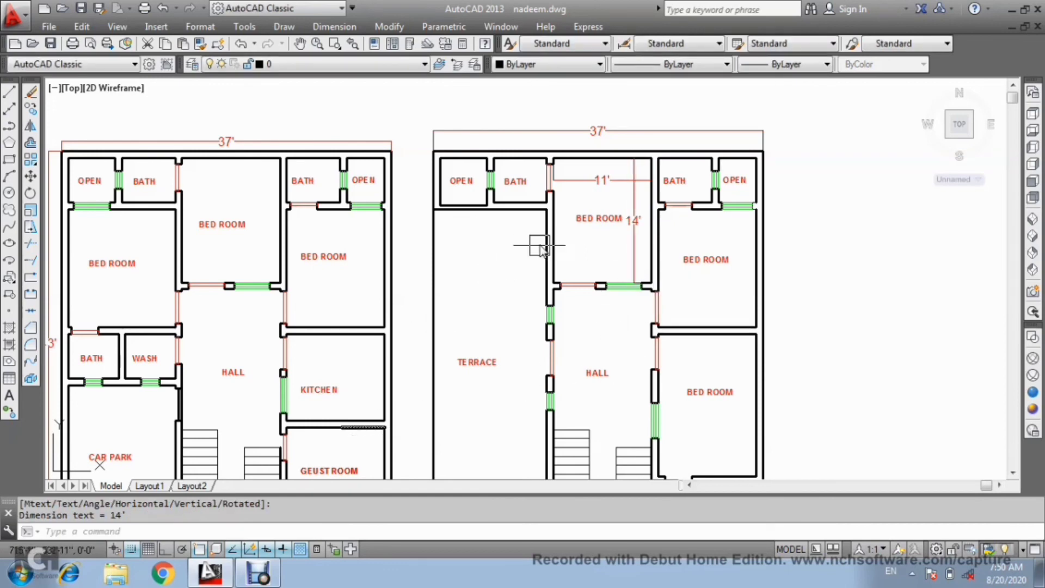
Inspect the bedroom's width and length dimensions up close and in relation to both complete floor plans
scroll(636, 231, "up", 3)
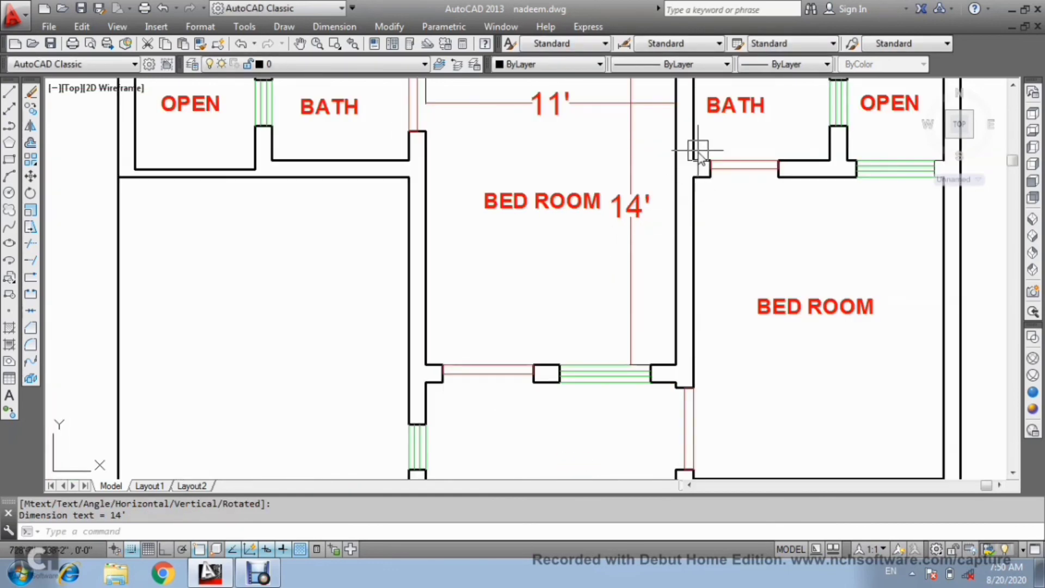
scroll(699, 151, "down", 2)
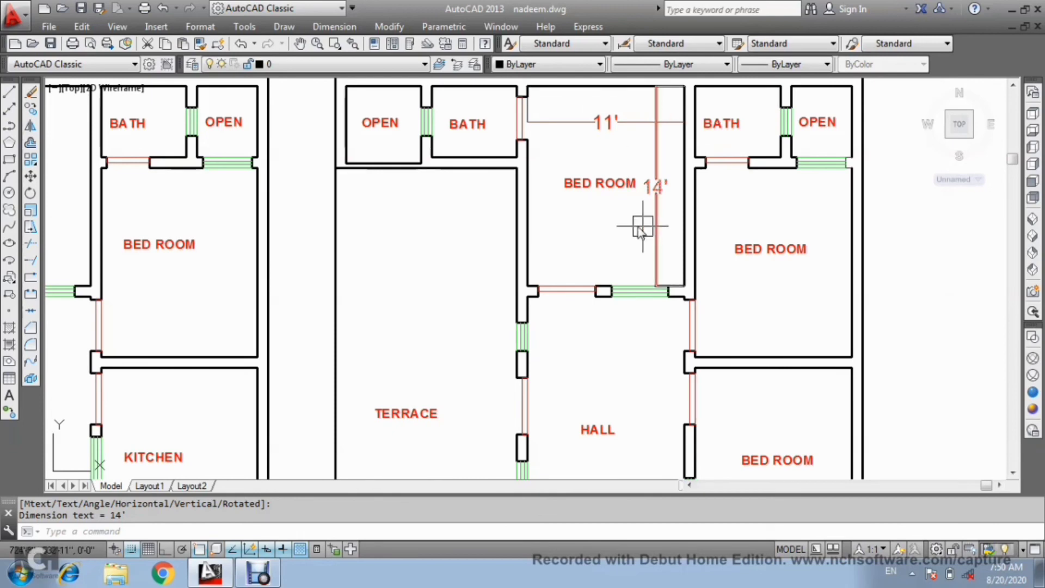
scroll(643, 226, "down", 2)
scroll(632, 259, "down", 2)
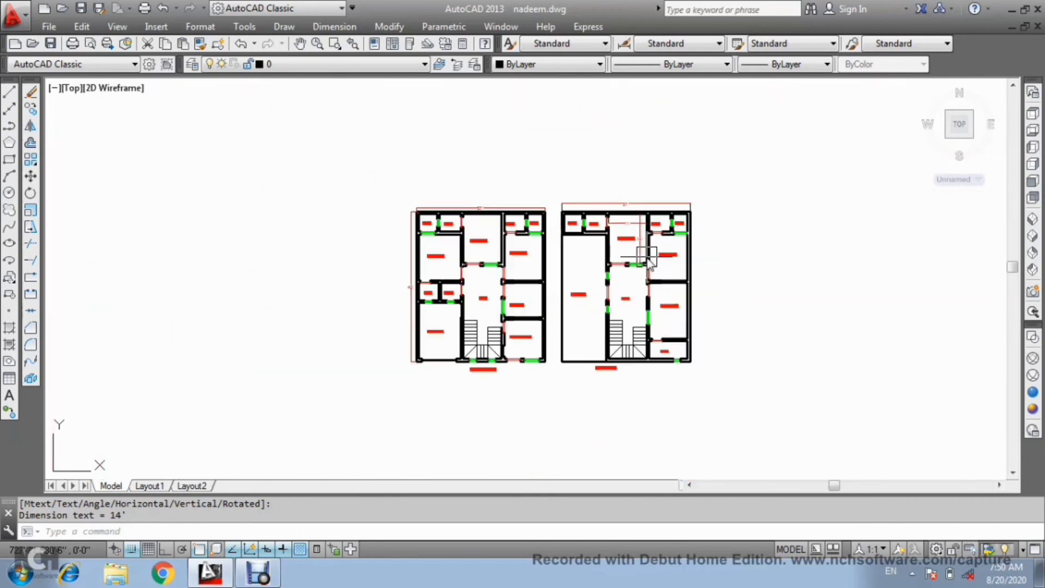
scroll(643, 281, "up", 4)
scroll(643, 280, "down", 2)
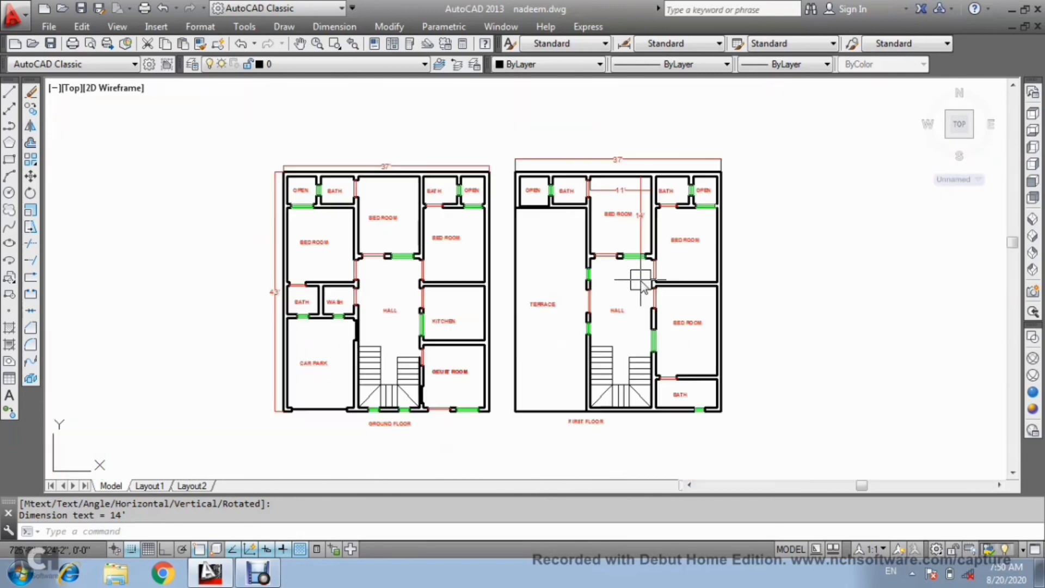
scroll(640, 281, "up", 2)
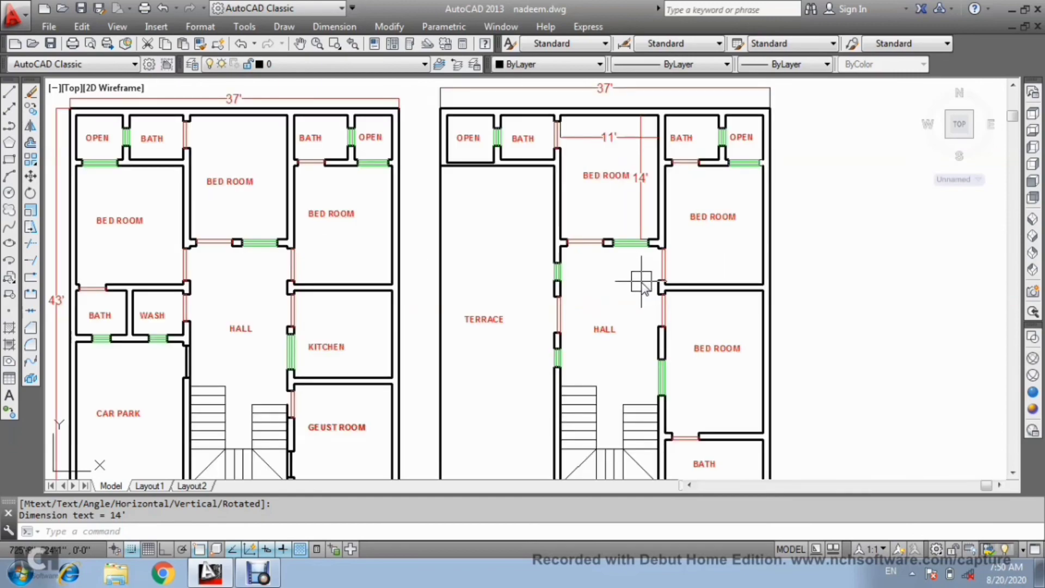